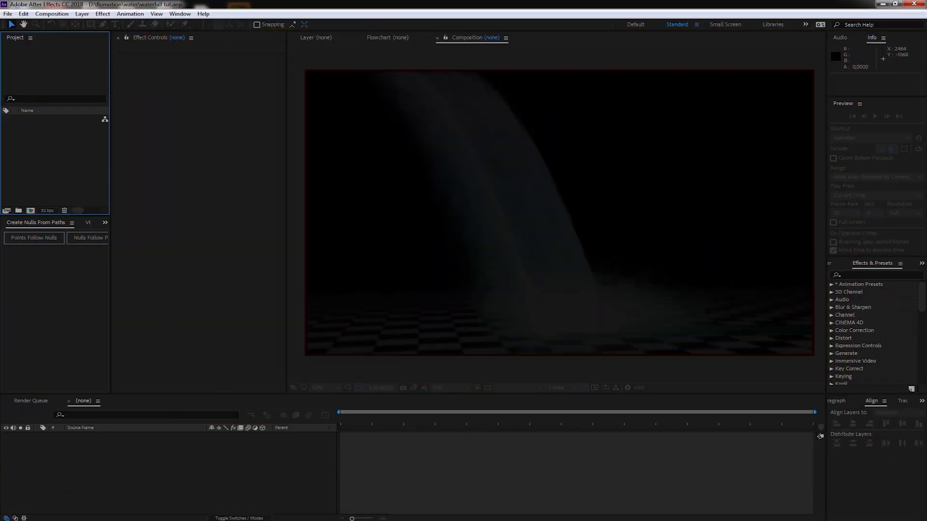
# Create a composition named "Waterfall Comp" using the HDTV 1080 24 preset with a duration of 0:00:10:00
pyautogui.click(499, 211)
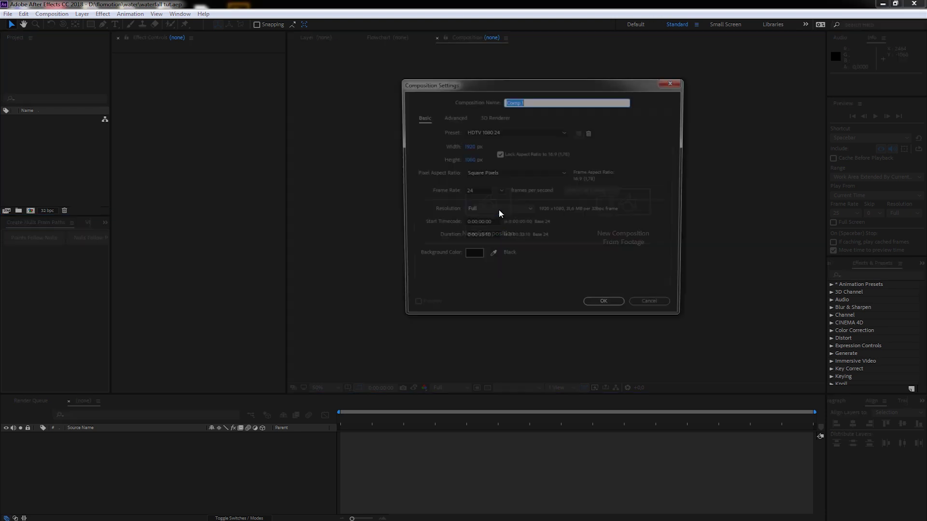
pyautogui.write('Wate')
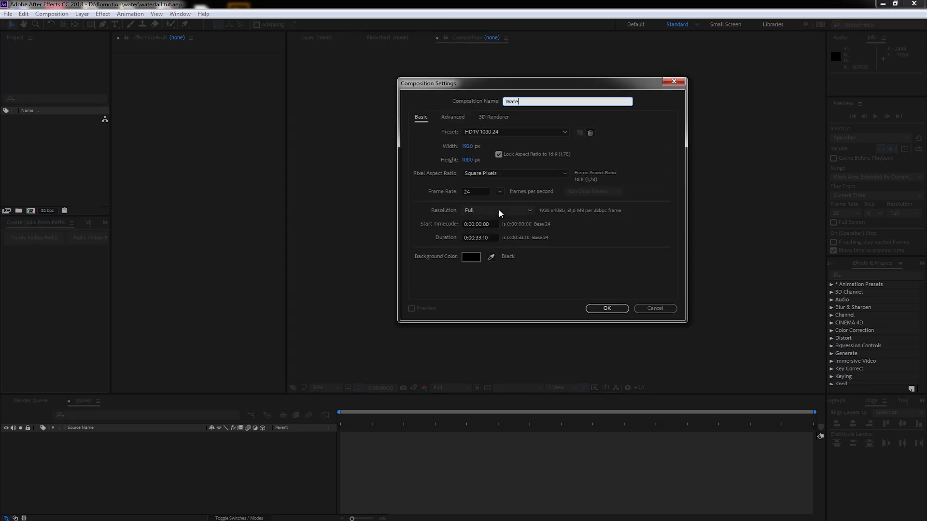
pyautogui.write('rfall Comp')
pyautogui.moveTo(475, 238); pyautogui.dragTo(590, 245)
pyautogui.write('1')
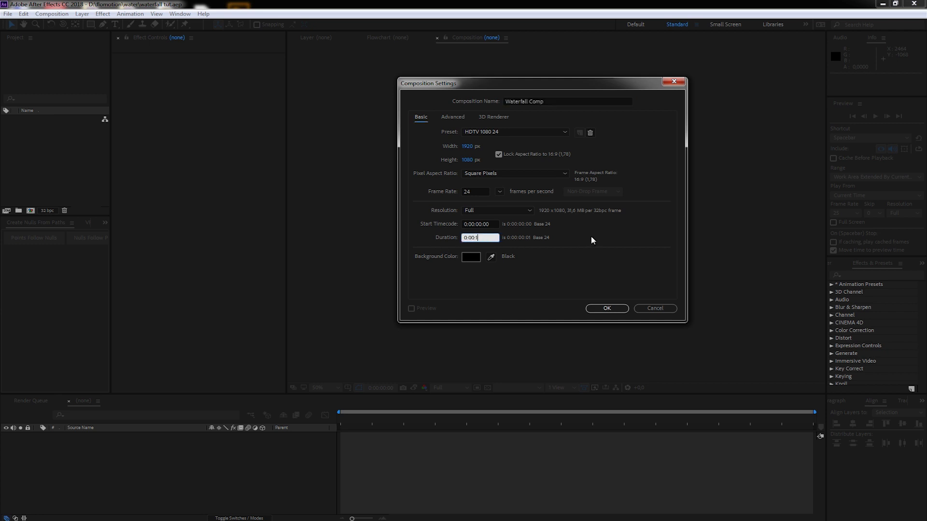
pyautogui.write('0:00')
pyautogui.click(617, 310)
pyautogui.moveTo(287, 145); pyautogui.dragTo(241, 145)
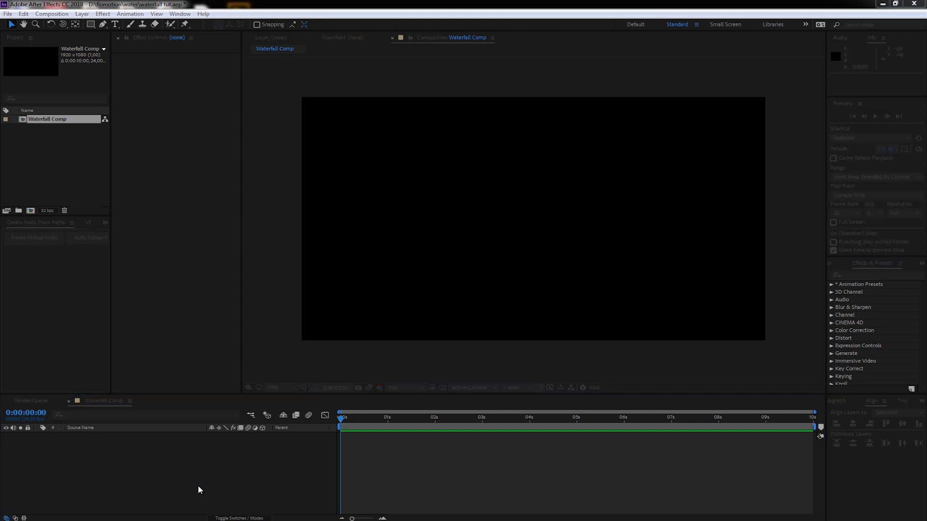
# Create a black 1920 x 1080 solid layer named "Floor"
pyautogui.hotkey('ctrl', 'y')
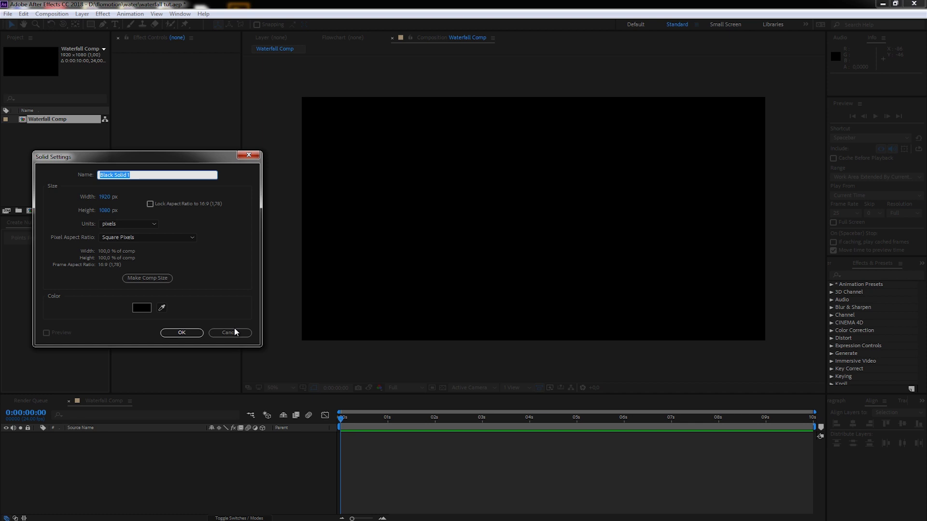
pyautogui.click(229, 333)
pyautogui.click(82, 14)
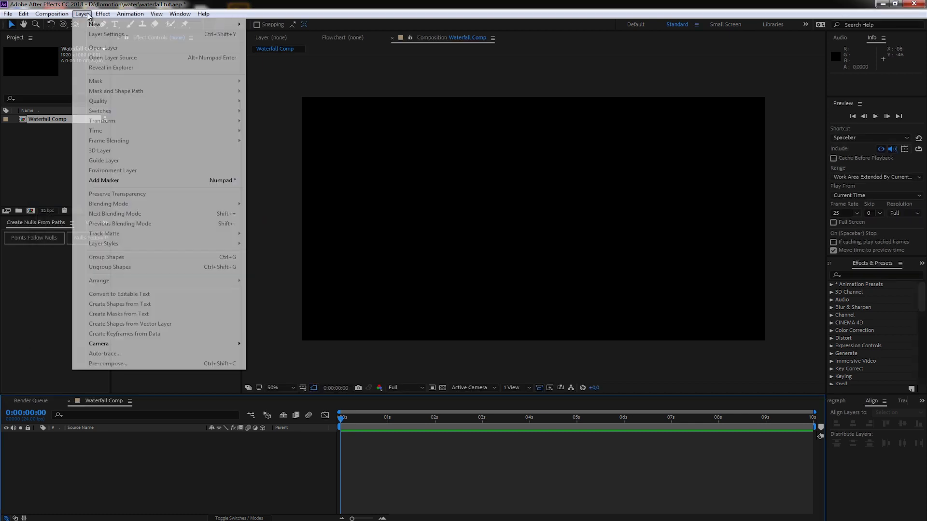
pyautogui.moveTo(96, 25)
pyautogui.click(296, 34)
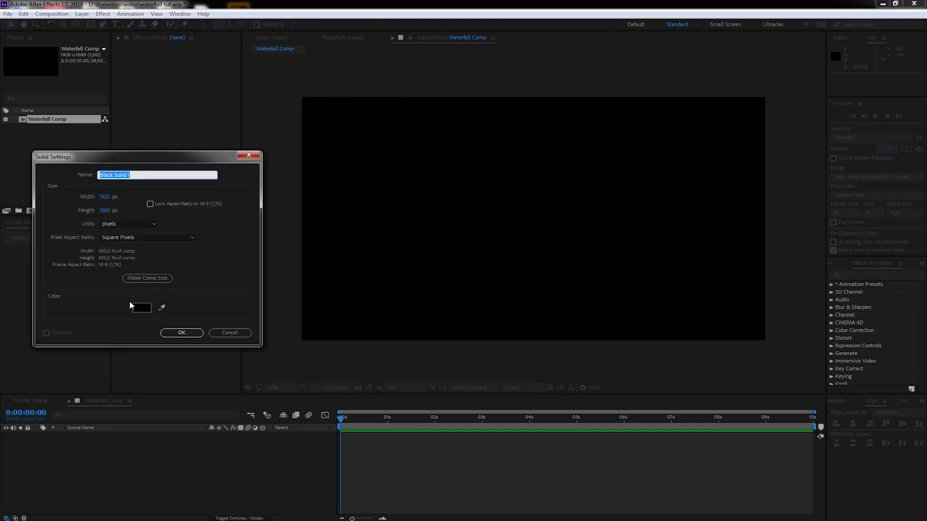
pyautogui.write('Floor')
pyautogui.click(181, 333)
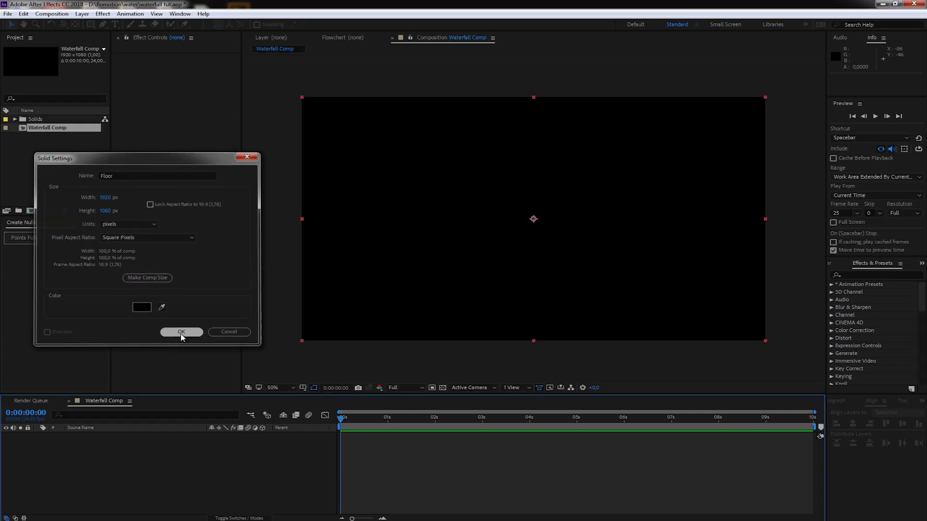
# Apply the Checkerboard effect to the Floor layer and set its width to 44
pyautogui.click(857, 275)
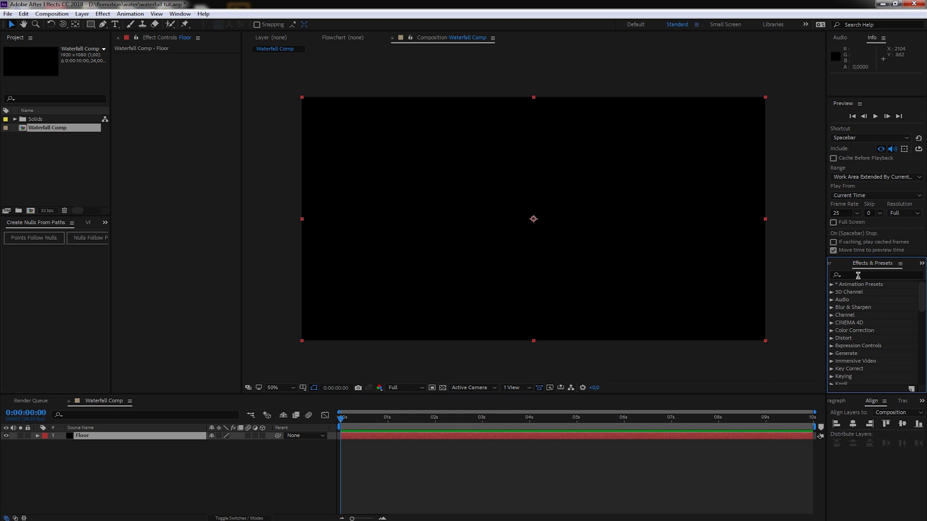
pyautogui.write('checker')
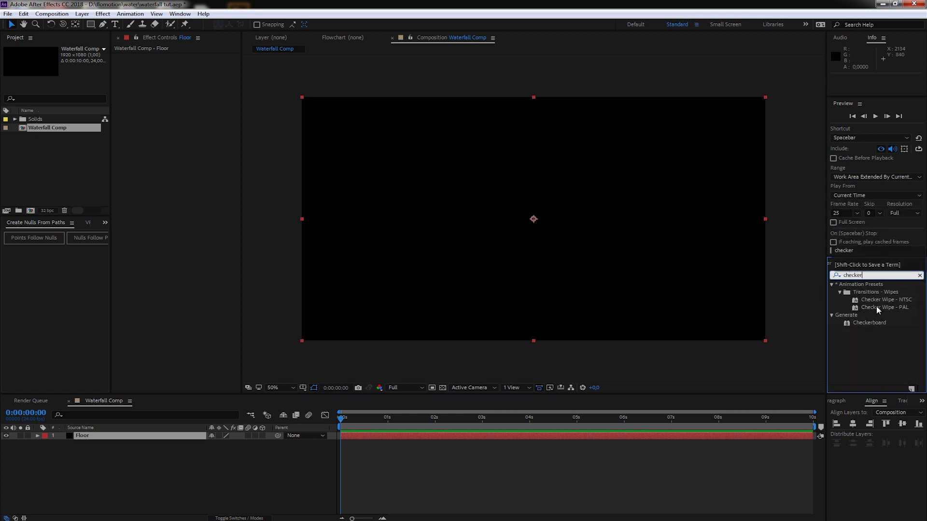
pyautogui.moveTo(871, 324); pyautogui.dragTo(574, 221)
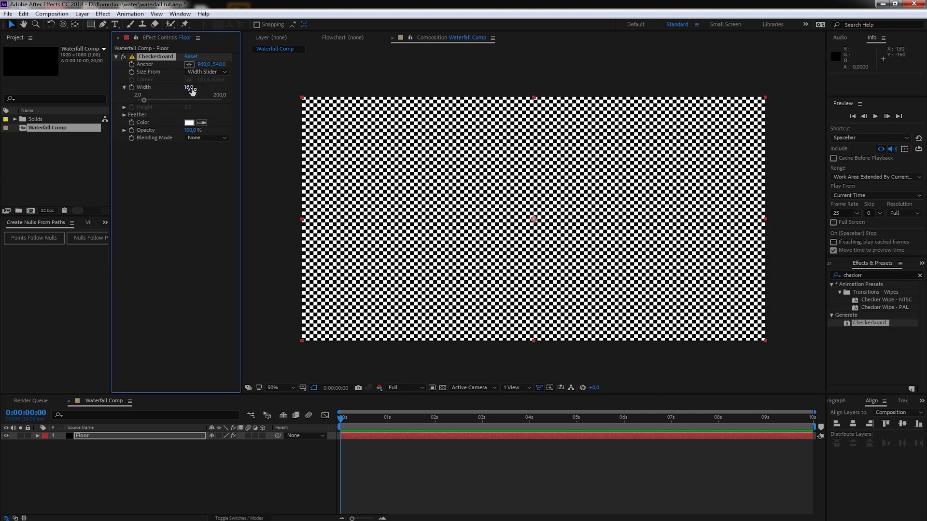
pyautogui.moveTo(198, 88); pyautogui.dragTo(208, 88)
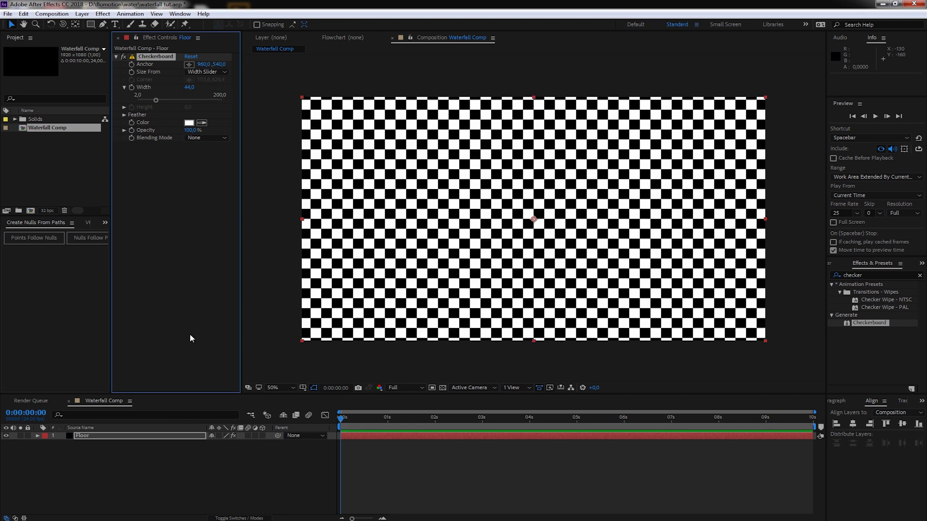
# Lay the Floor layer flat in 3D with a 270° X orientation and lower it to the bottom of the frame
pyautogui.click(262, 436)
pyautogui.press('r')
pyautogui.press('w')
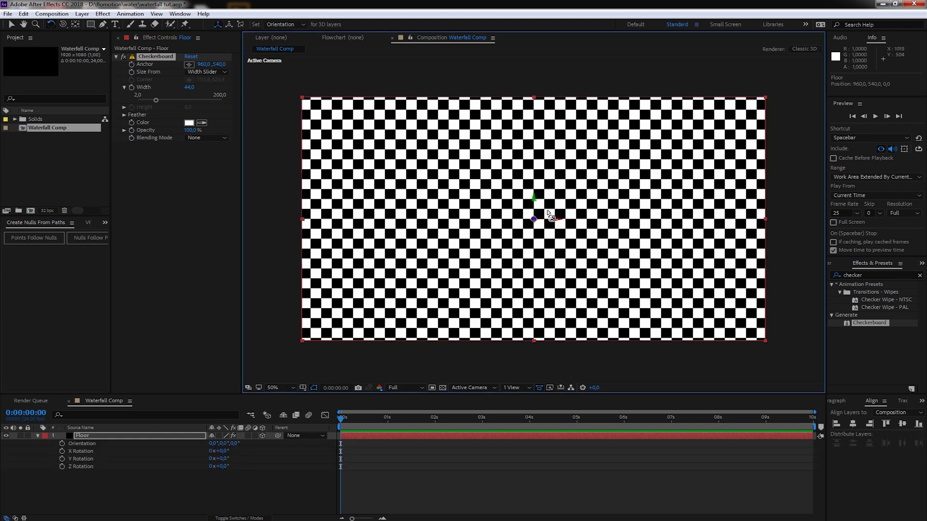
pyautogui.moveTo(548, 219); pyautogui.dragTo(550, 208)
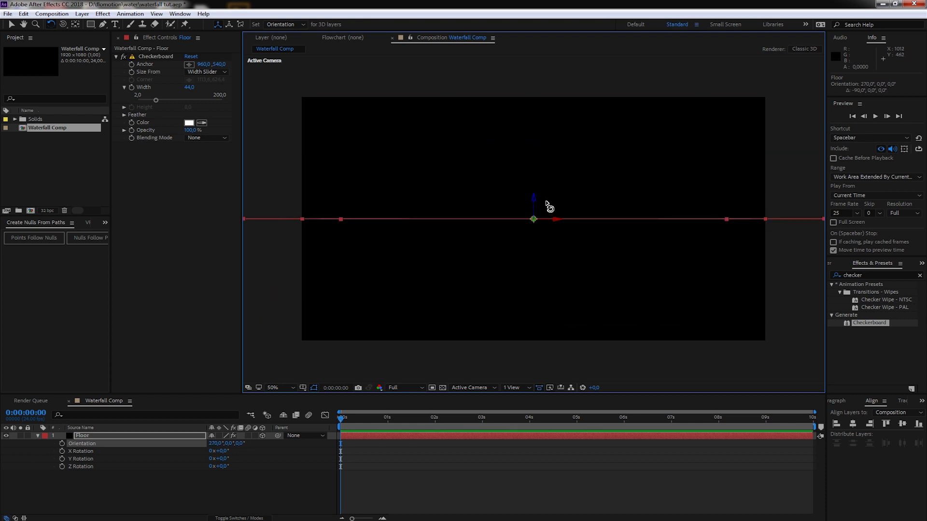
pyautogui.press('v')
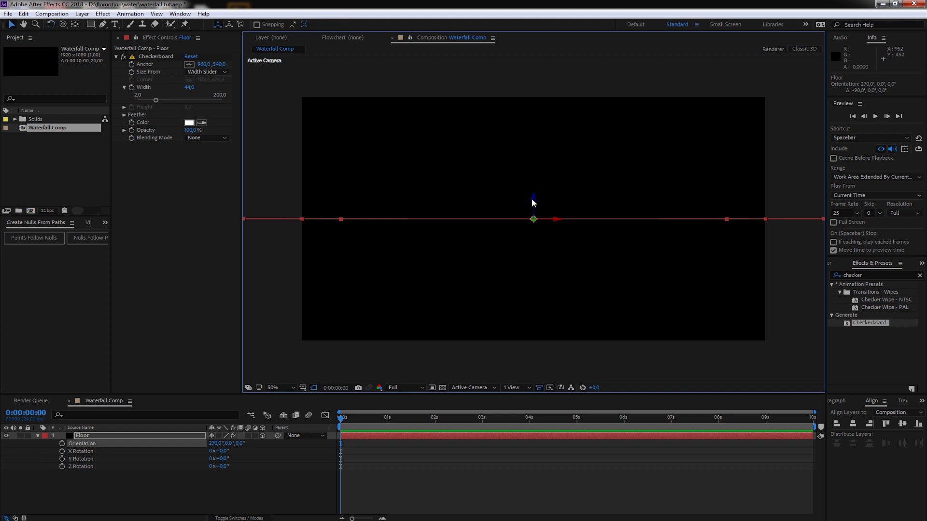
pyautogui.moveTo(533, 201); pyautogui.dragTo(534, 319)
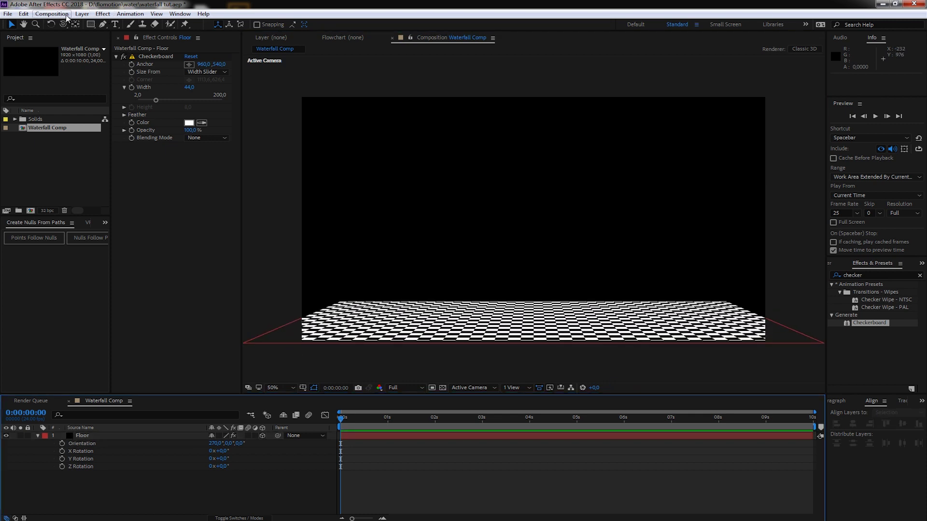
# Create a two-node camera with the 50mm preset
pyautogui.click(79, 15)
pyautogui.moveTo(140, 25)
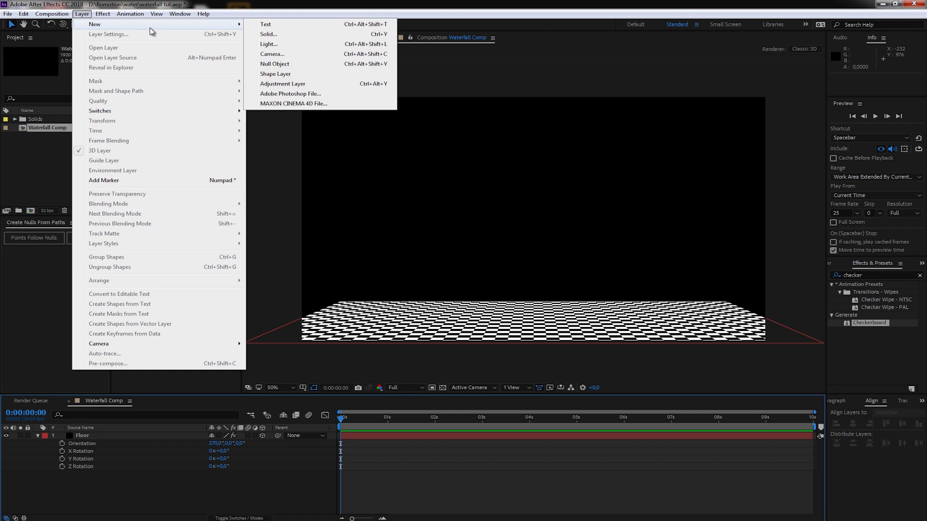
pyautogui.click(284, 54)
pyautogui.click(412, 165)
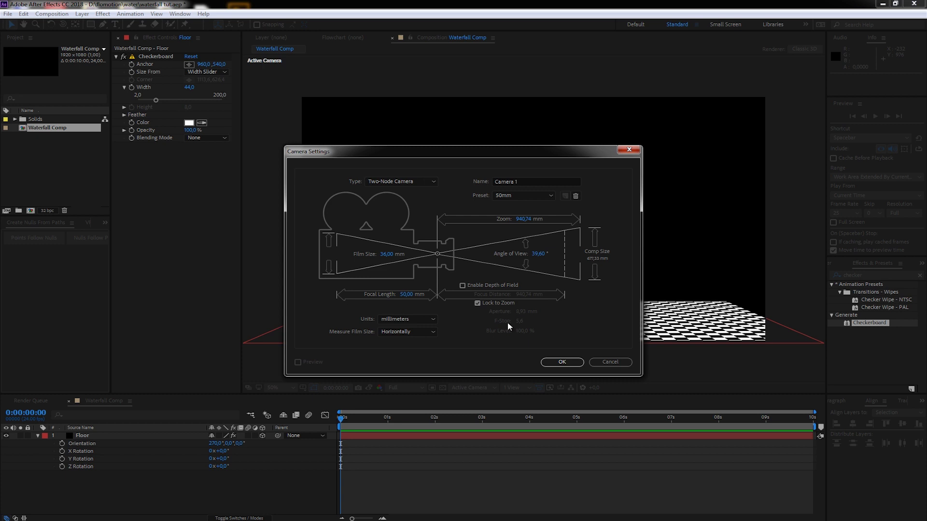
pyautogui.click(566, 361)
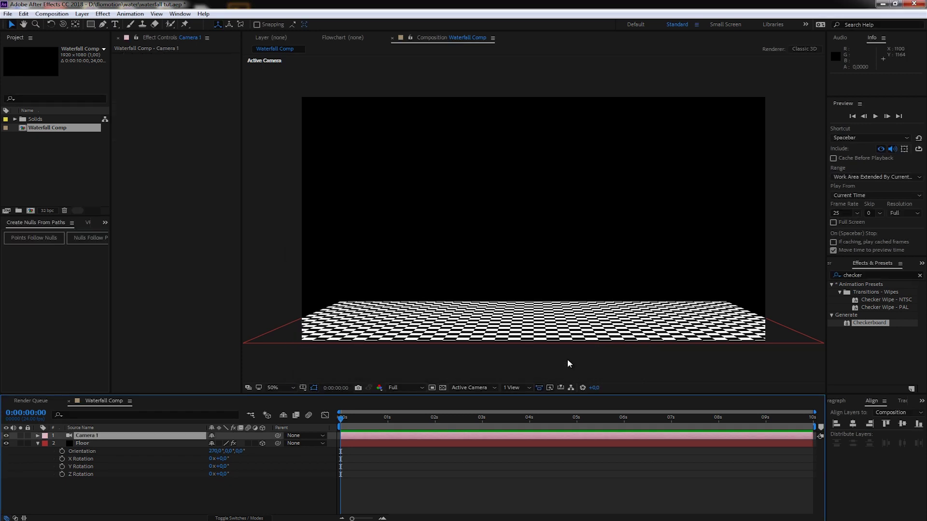
pyautogui.click(362, 347)
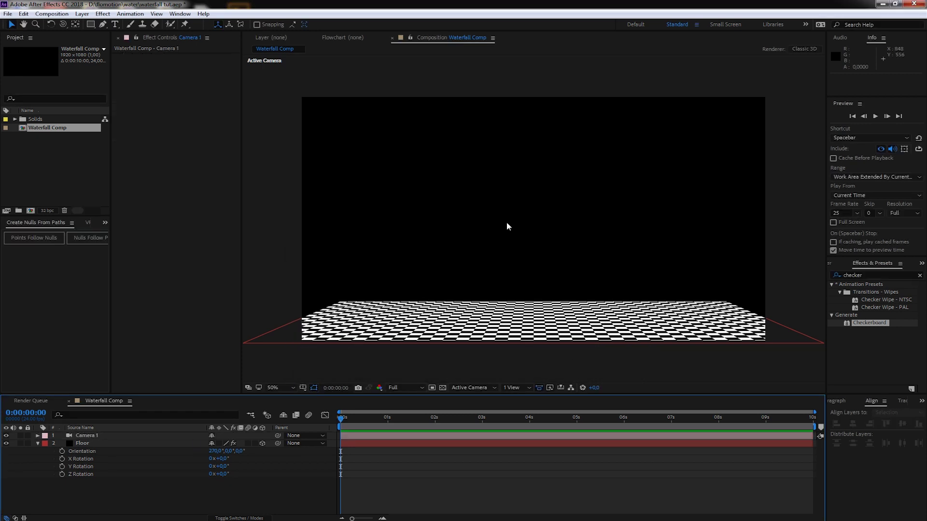
# Orbit the camera around the checkered floor as a test and reset its transform
pyautogui.press('c')
pyautogui.press('c')
pyautogui.press('c')
pyautogui.press('c')
pyautogui.press('c')
pyautogui.press('c')
pyautogui.press('c')
pyautogui.press('c')
pyautogui.press('c')
pyautogui.moveTo(515, 252); pyautogui.dragTo(453, 278)
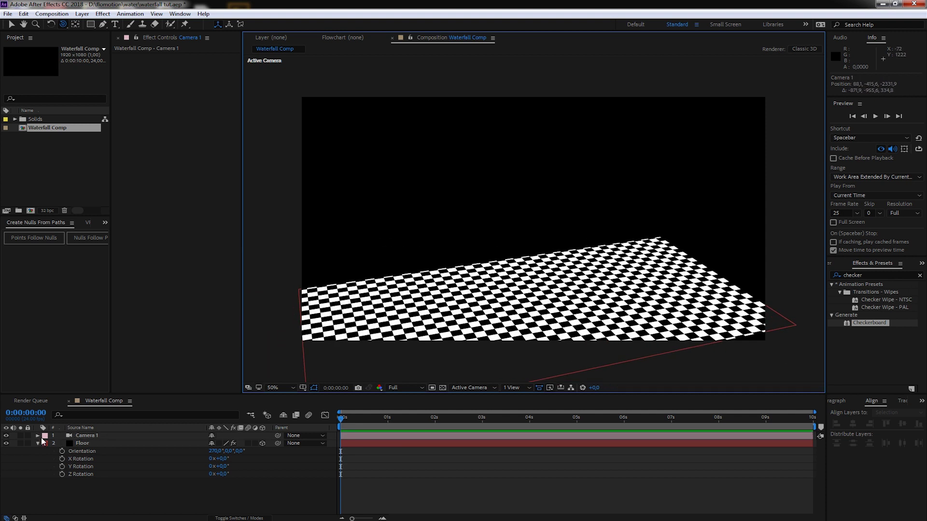
pyautogui.click(38, 435)
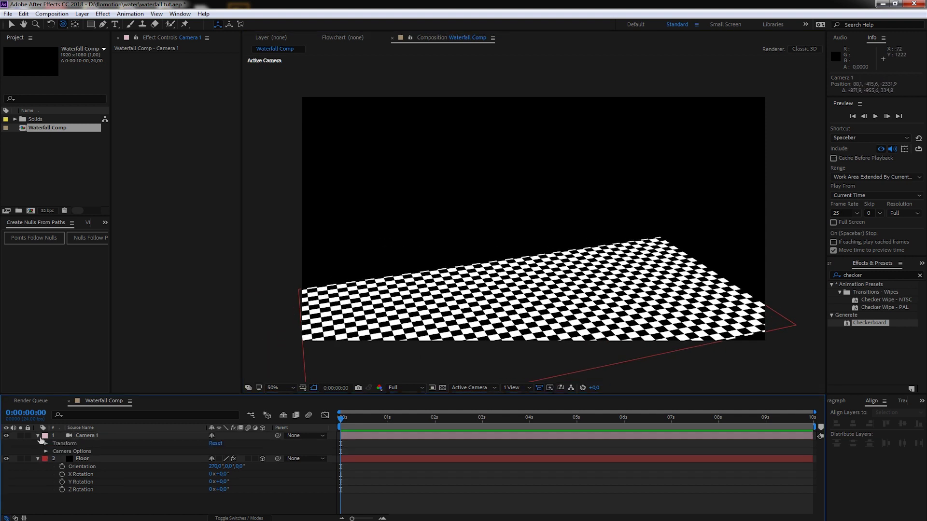
pyautogui.click(221, 445)
pyautogui.click(37, 436)
pyautogui.click(37, 443)
# Create a black 1920 x 1080 solid layer named "WF"
pyautogui.hotkey('ctrl', 'y')
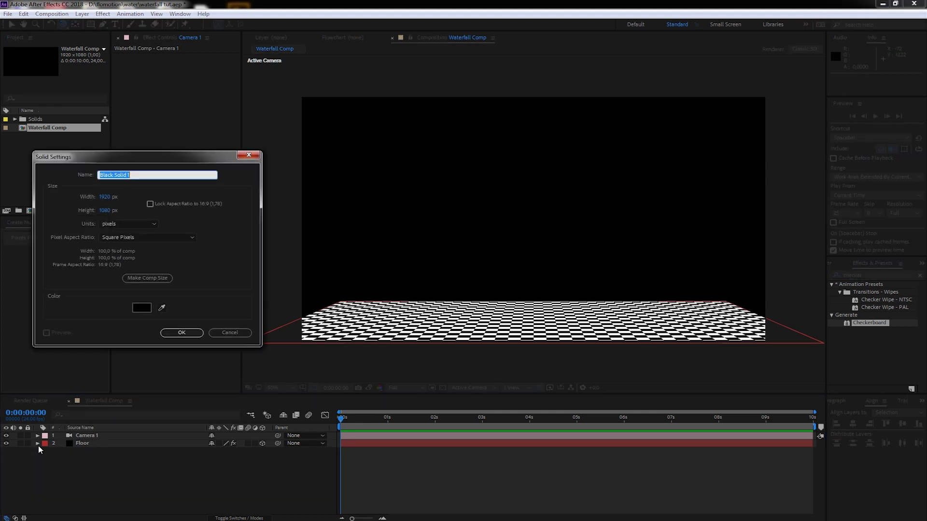
pyautogui.write('WF')
pyautogui.click(179, 333)
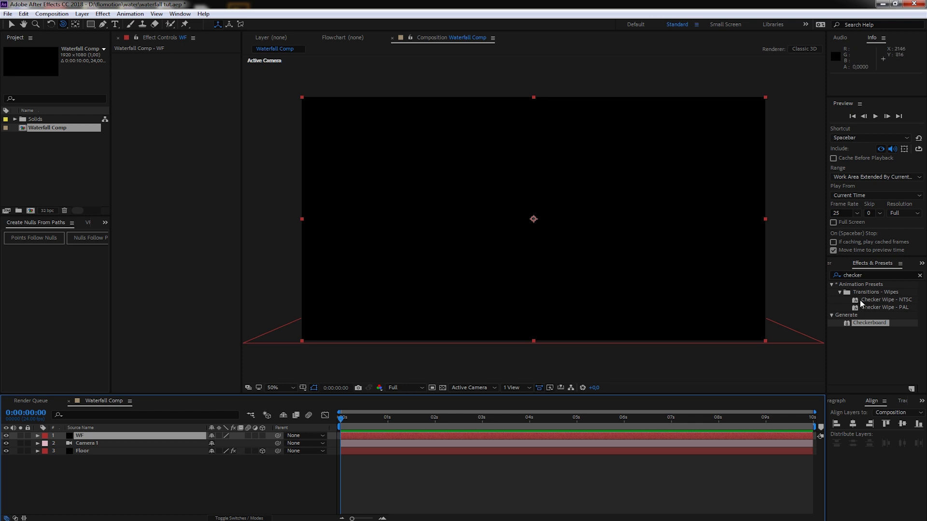
# Apply the CC Particle World effect to the WF layer and select the effect to display its guides
pyautogui.click(873, 274)
pyautogui.doubleClick(873, 275)
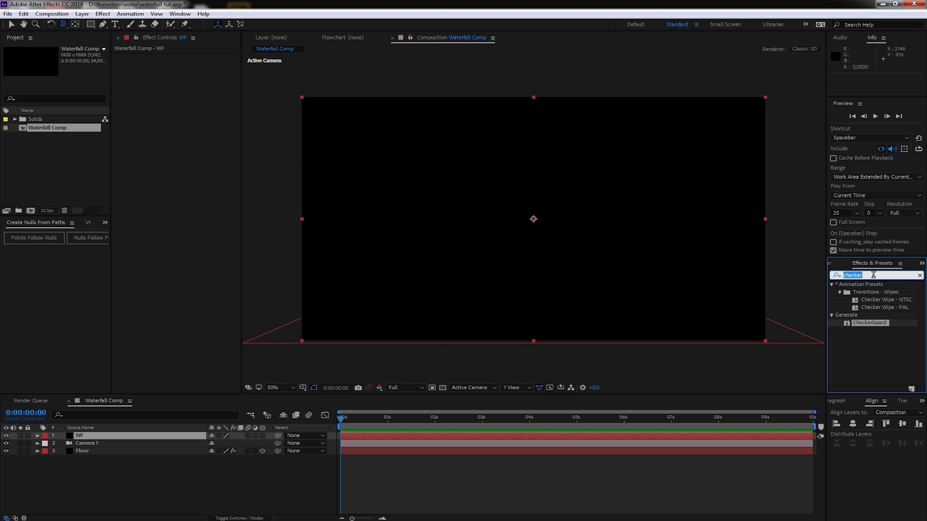
pyautogui.write('part')
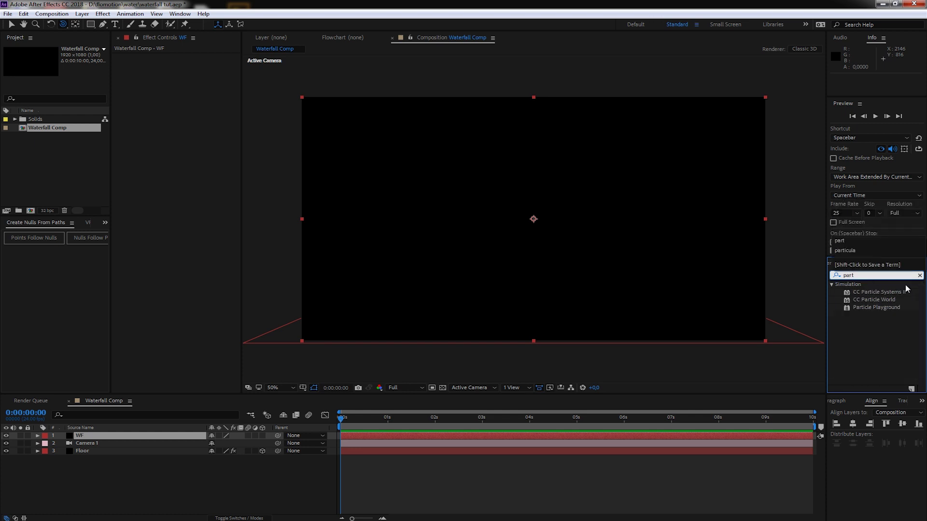
pyautogui.click(880, 303)
pyautogui.moveTo(873, 301); pyautogui.dragTo(186, 188)
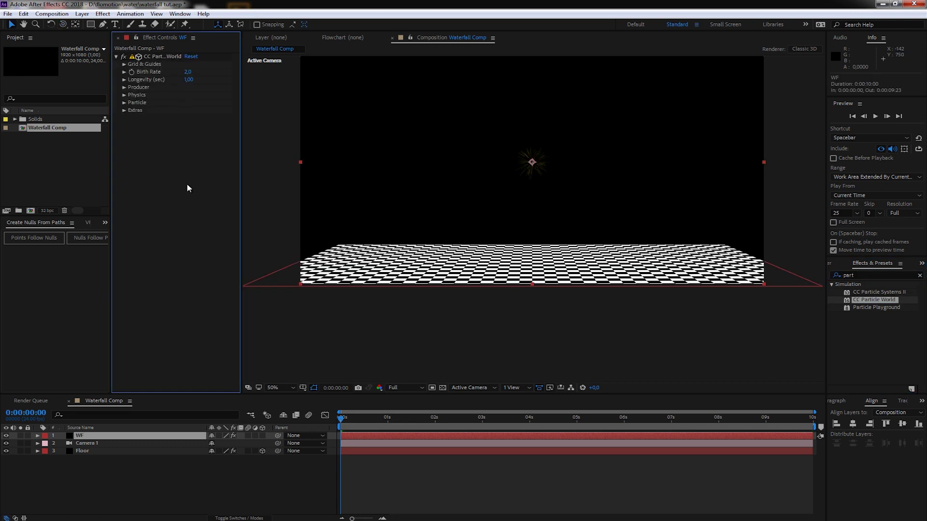
pyautogui.click(160, 56)
pyautogui.moveTo(241, 65); pyautogui.dragTo(267, 65)
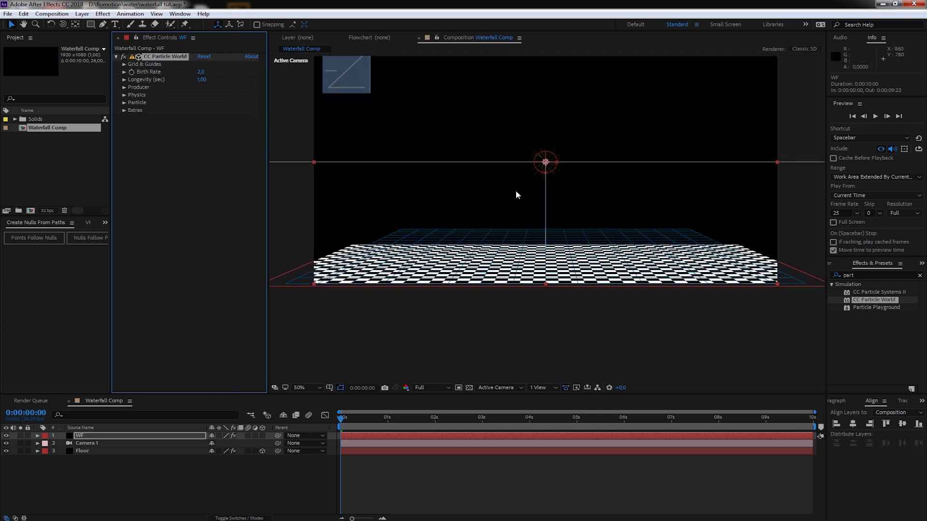
# Raise the Floor layer to a Y position of about 912
pyautogui.click(124, 63)
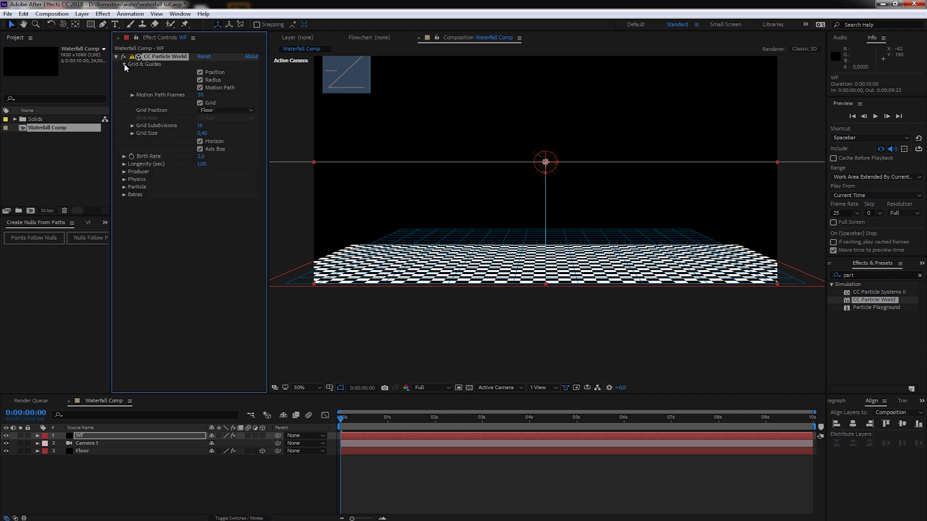
pyautogui.click(124, 64)
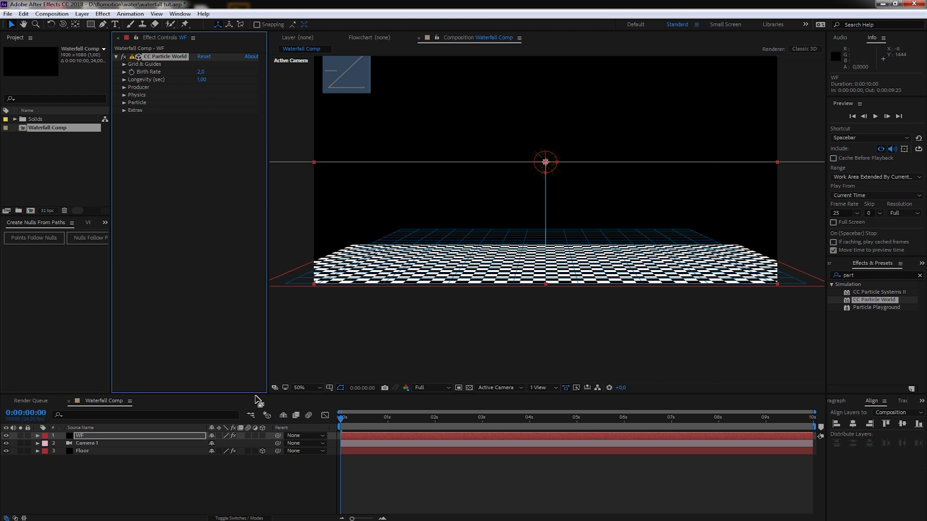
pyautogui.click(83, 450)
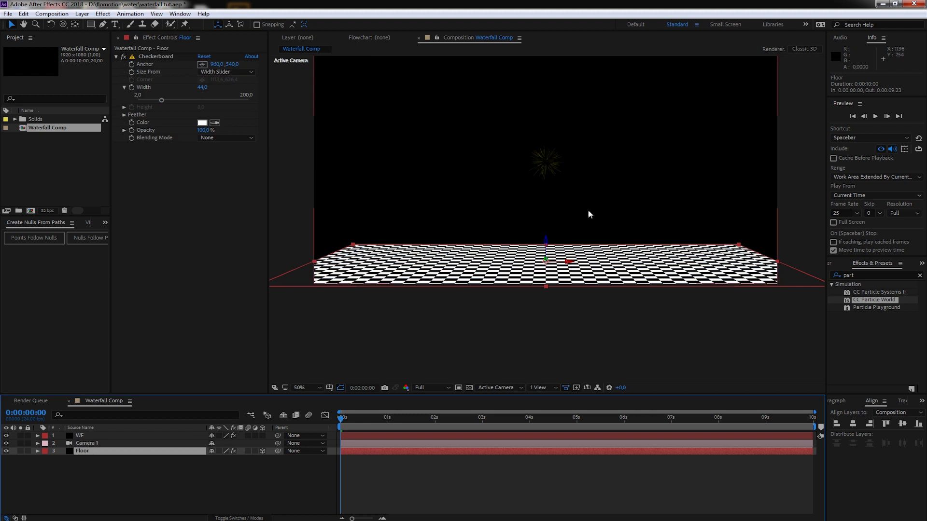
pyautogui.moveTo(552, 246); pyautogui.dragTo(548, 233)
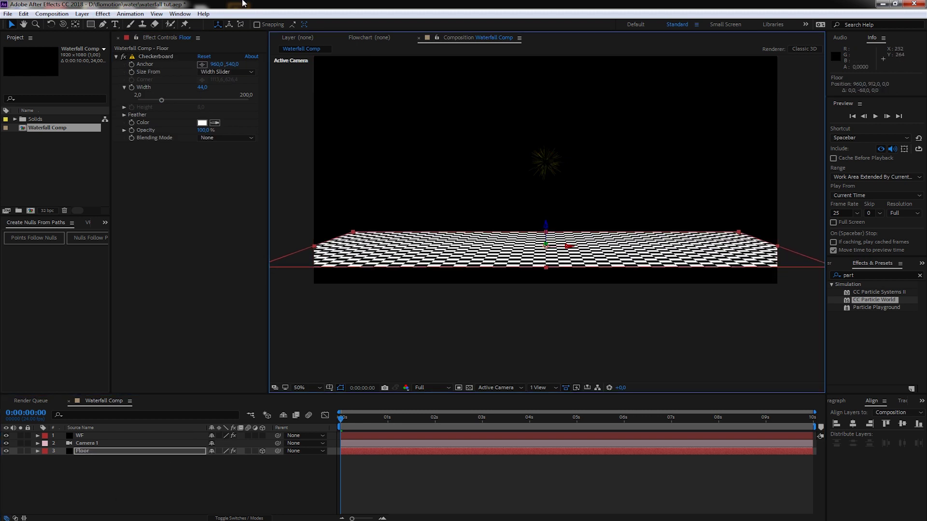
# Expand the Physics floor settings of CC Particle World on the WF layer and adjust Floor Position, leaving it at 0,20
pyautogui.click(85, 435)
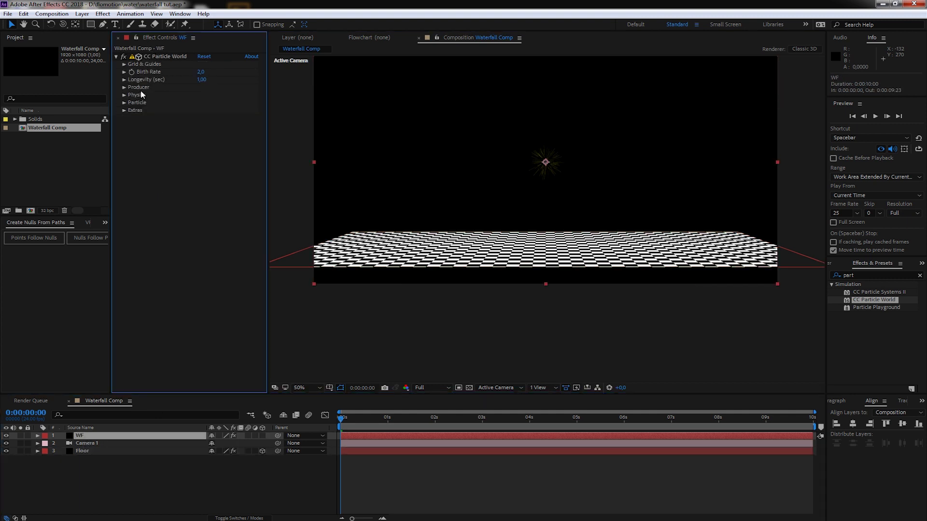
pyautogui.click(163, 55)
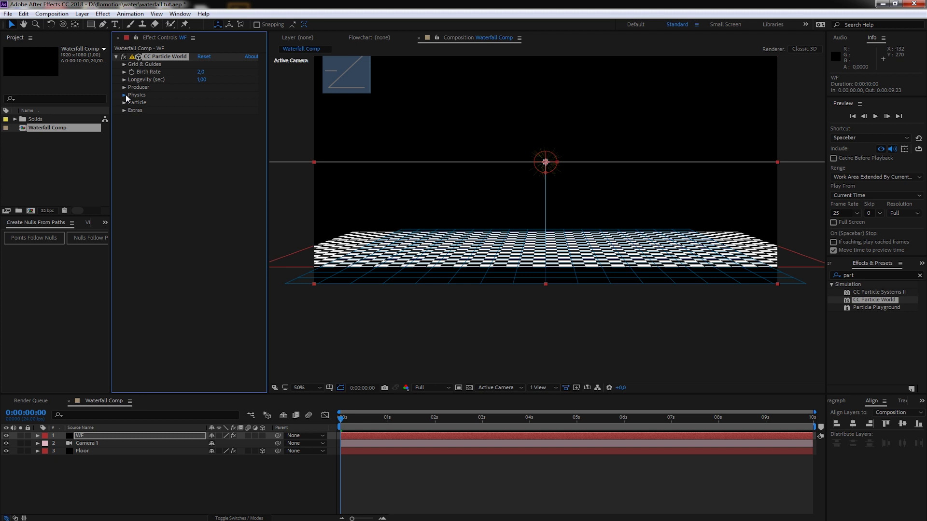
pyautogui.click(125, 95)
pyautogui.click(132, 156)
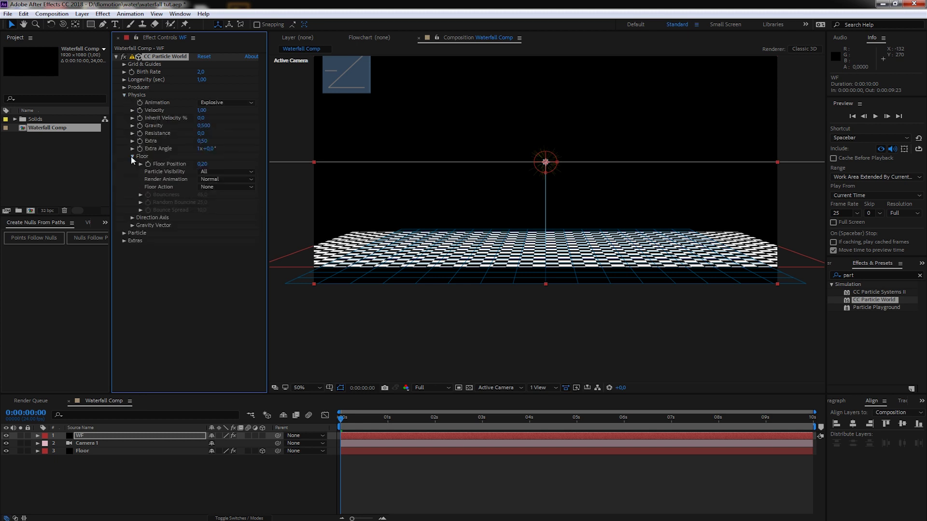
pyautogui.moveTo(199, 165); pyautogui.dragTo(203, 165)
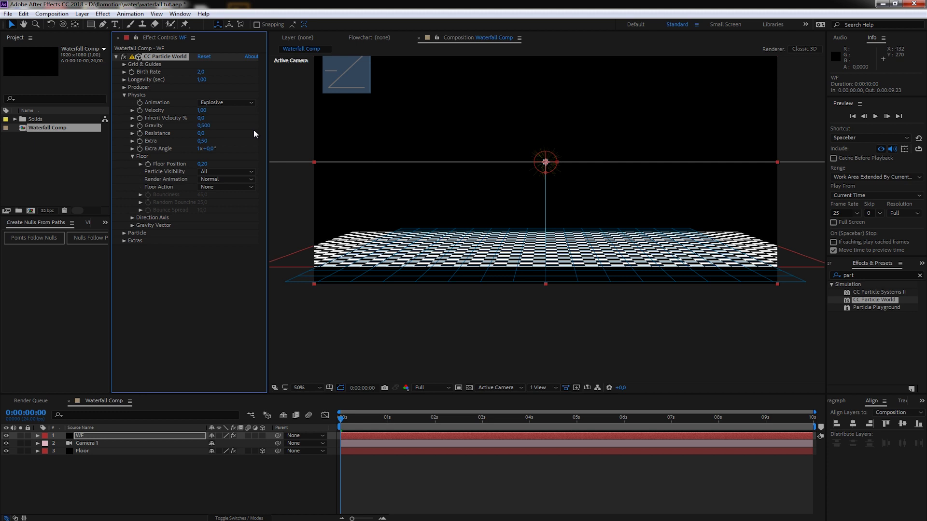
# Show the Floor layer's position and preview the explosive particle animation
pyautogui.press('p')
pyautogui.press('space')
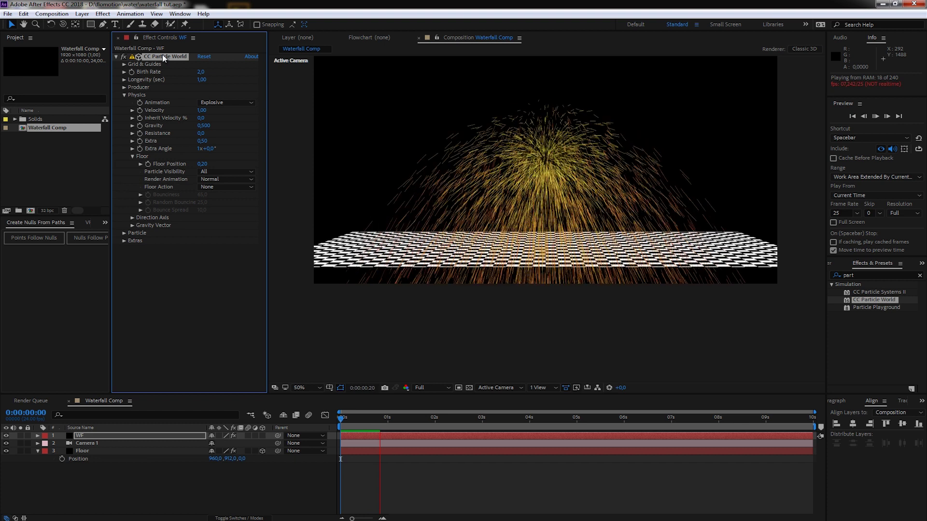
pyautogui.press('space')
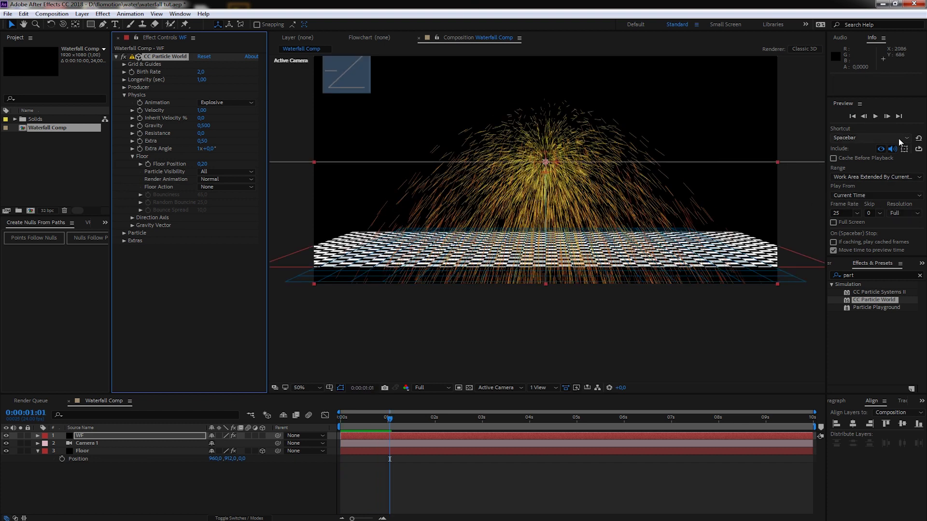
# Set the preview resolution to Half and replay the particle animation from the start of the timeline
pyautogui.click(898, 213)
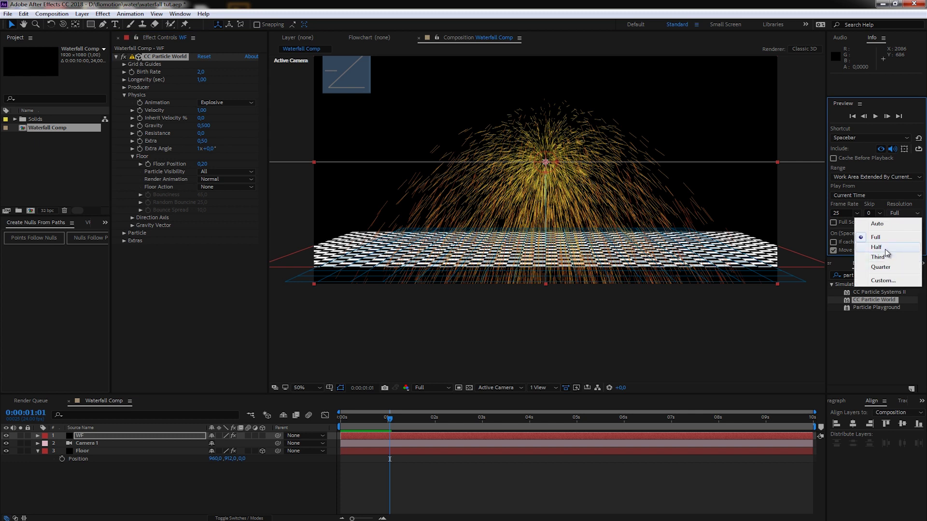
pyautogui.click(875, 246)
pyautogui.click(341, 422)
pyautogui.moveTo(341, 424); pyautogui.dragTo(338, 421)
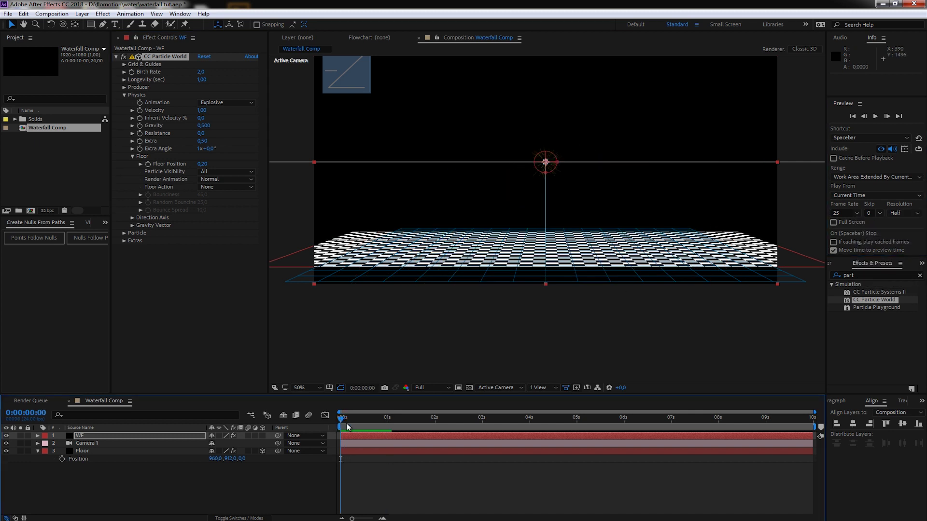
pyautogui.press('space')
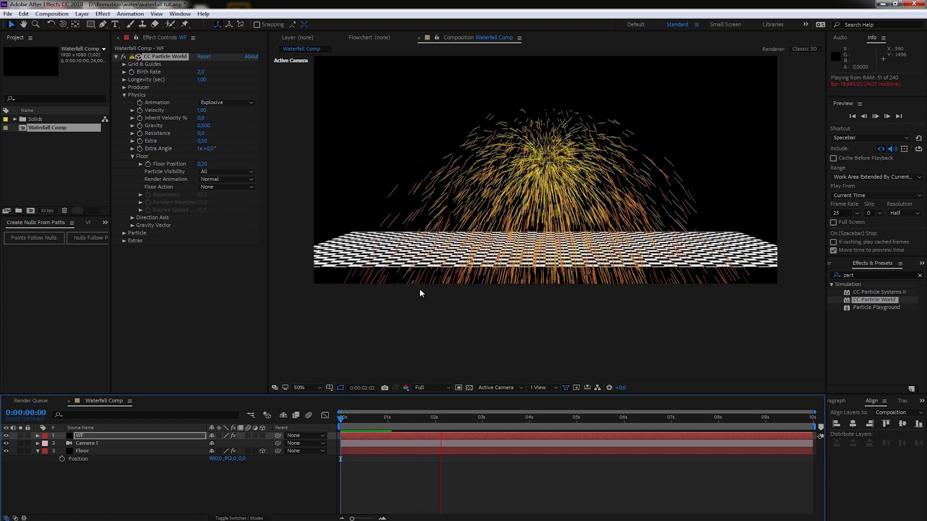
pyautogui.press('space')
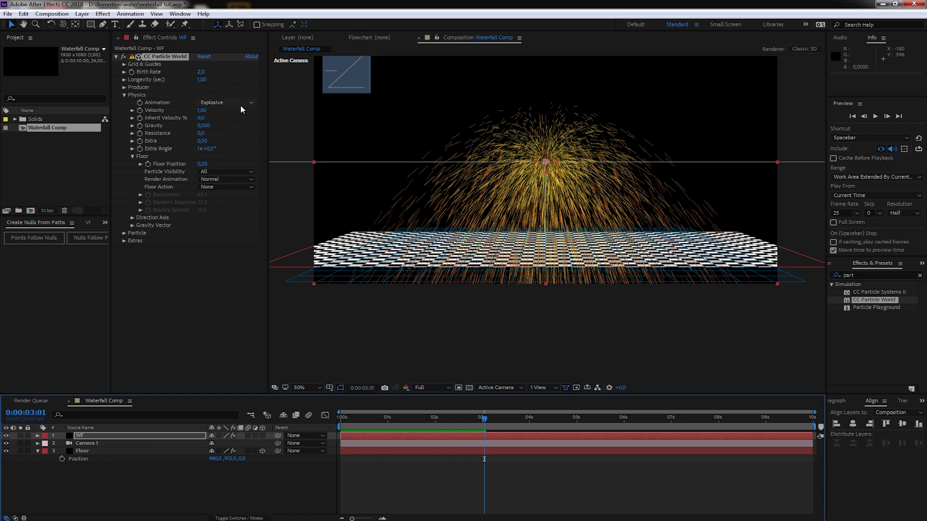
# Change the Physics animation type to Direction Axis and preview the particle stream from near the start
pyautogui.click(235, 104)
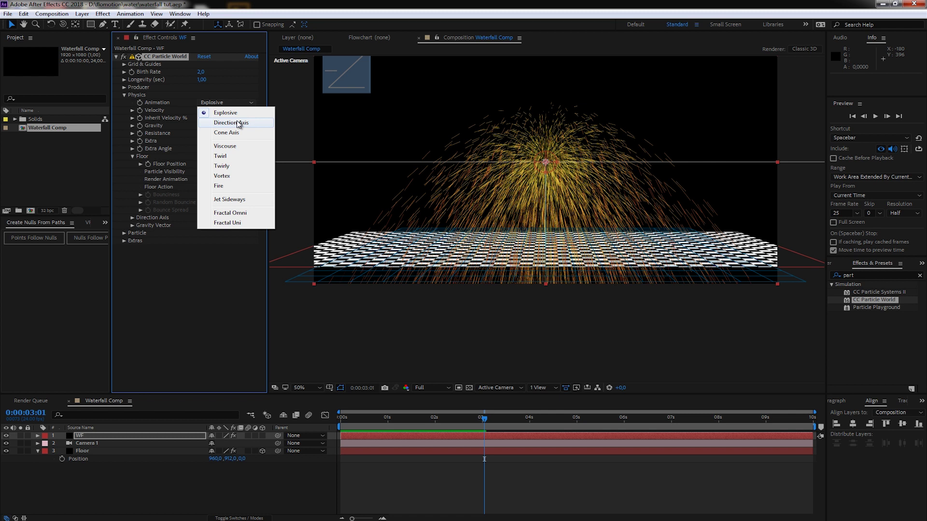
pyautogui.click(238, 124)
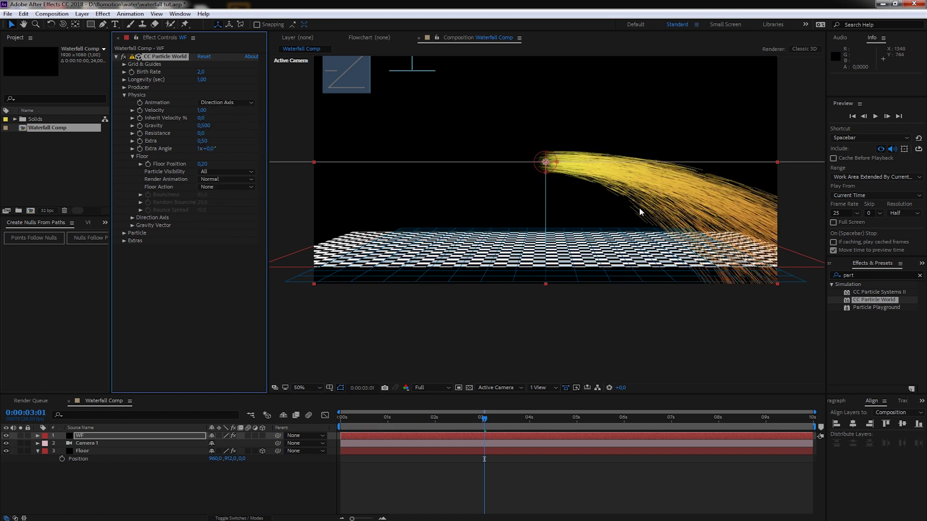
pyautogui.click(348, 420)
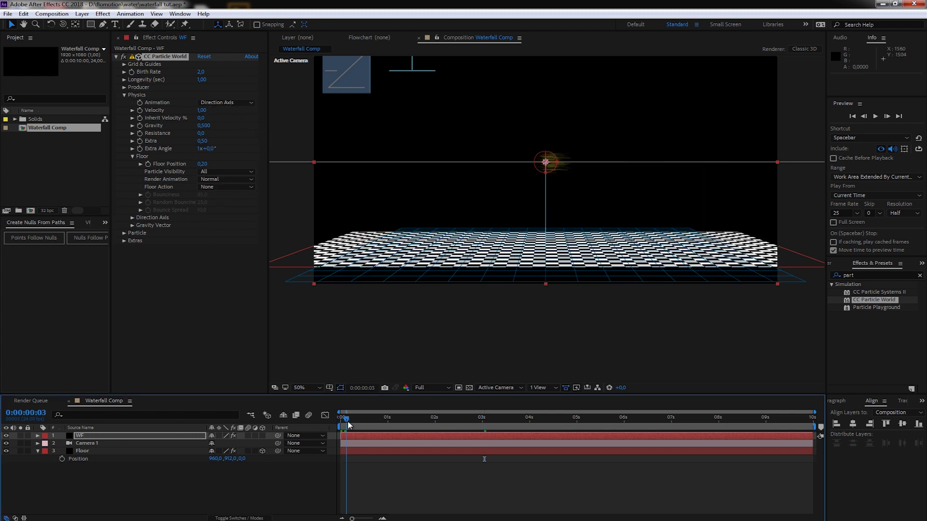
pyautogui.press('space')
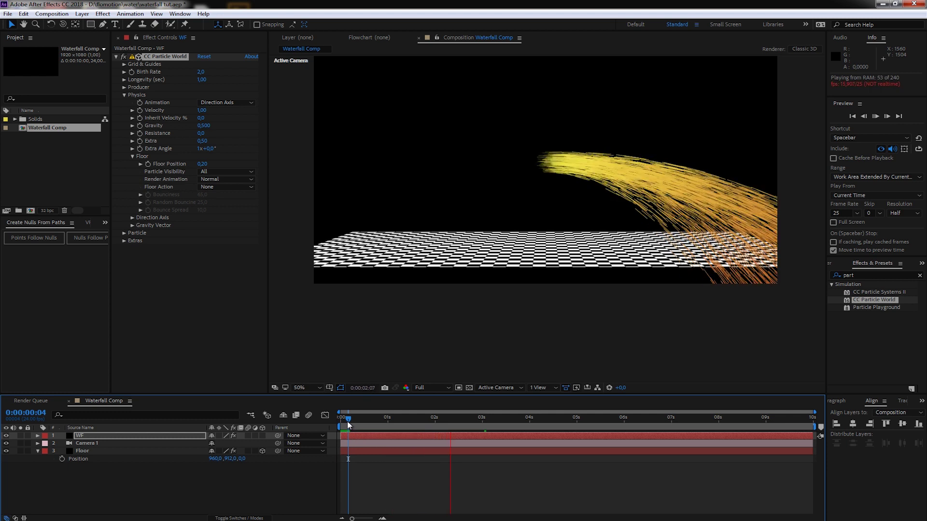
pyautogui.press('space')
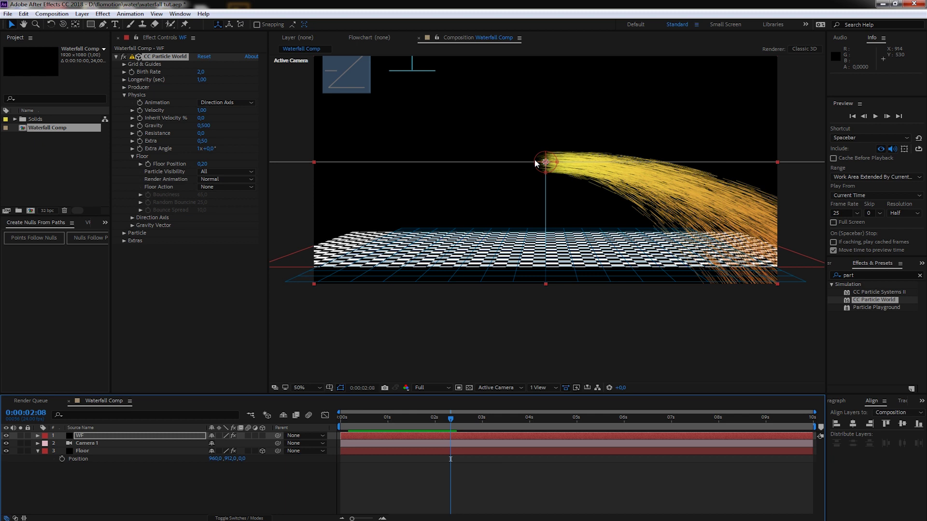
# Lower the particle Velocity to 0,36 and the Gravity to 0,440
pyautogui.moveTo(201, 110); pyautogui.dragTo(215, 110)
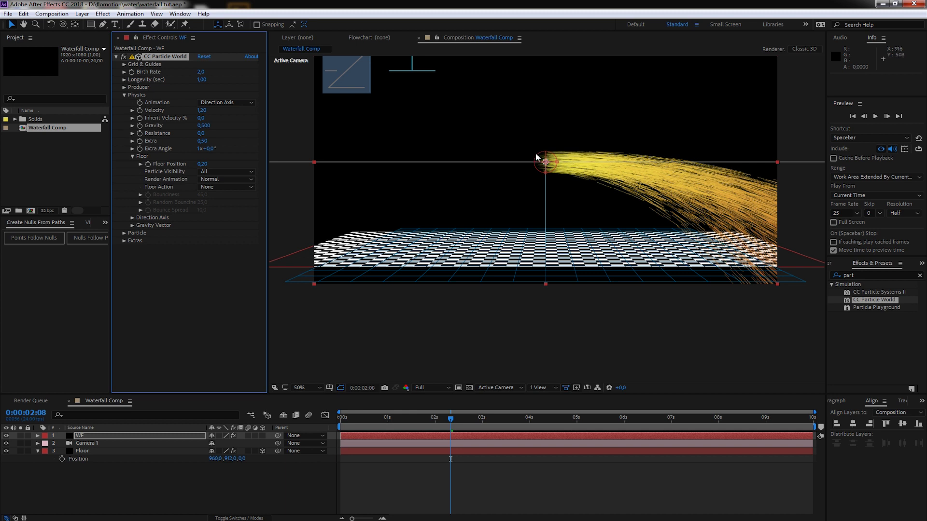
pyautogui.moveTo(202, 110); pyautogui.dragTo(169, 114)
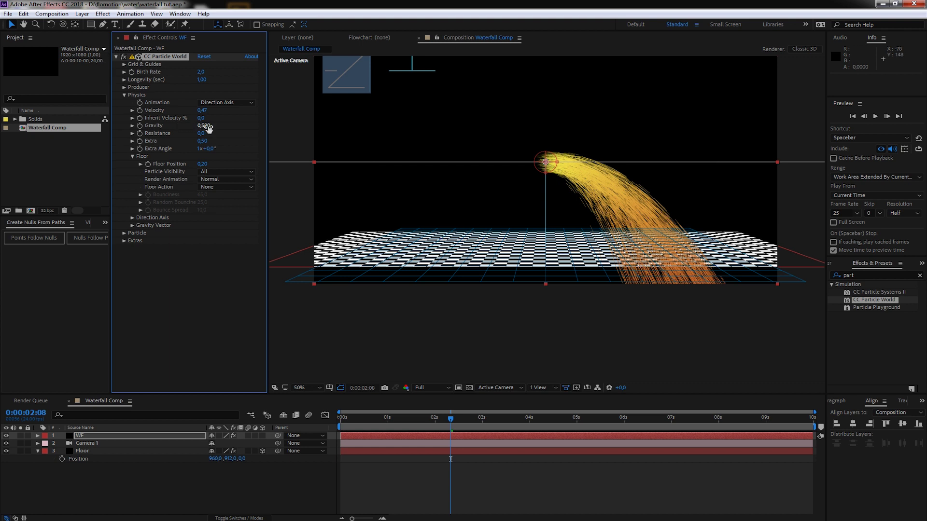
pyautogui.moveTo(203, 126)
pyautogui.mouseDown()
pyautogui.moveTo(211, 126)
pyautogui.moveTo(198, 111)
pyautogui.mouseUp()
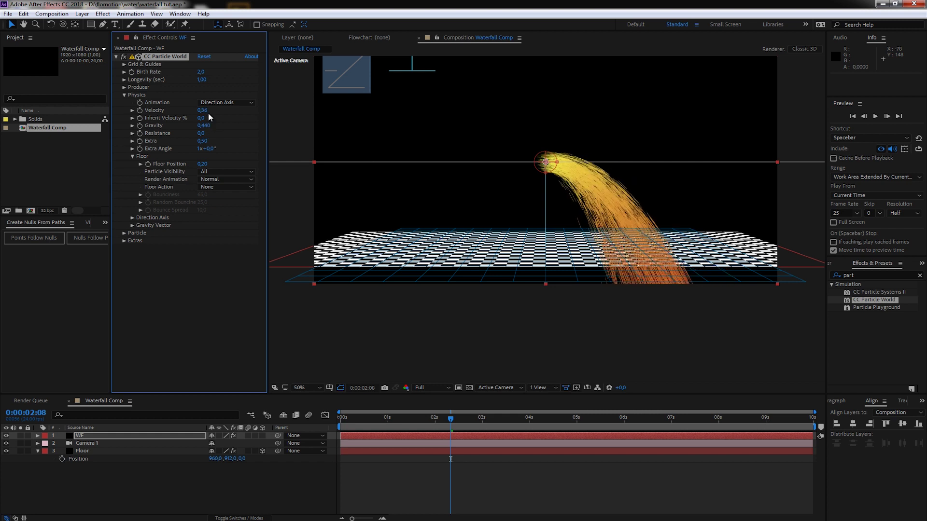
# Deselect the layers and preview the arching particle stream from the first frame
pyautogui.click(386, 483)
pyautogui.click(337, 419)
pyautogui.press('space')
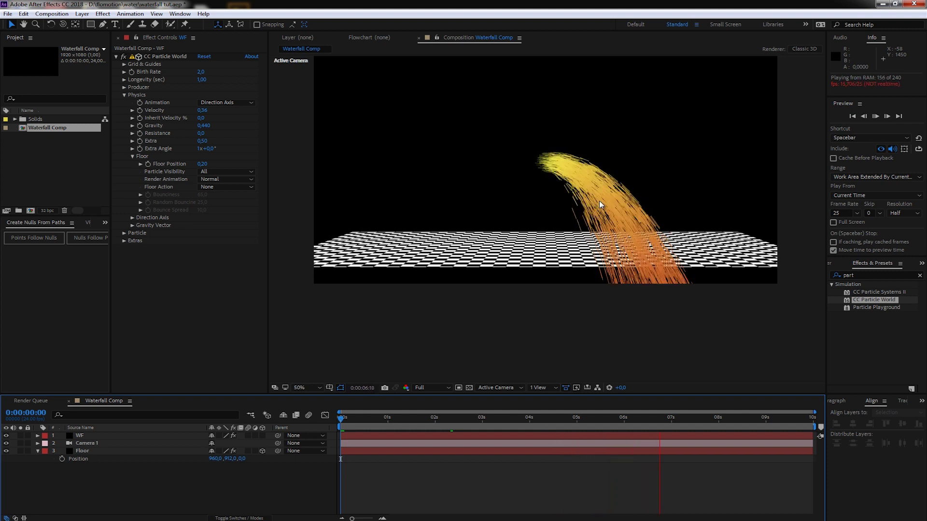
pyautogui.press('space')
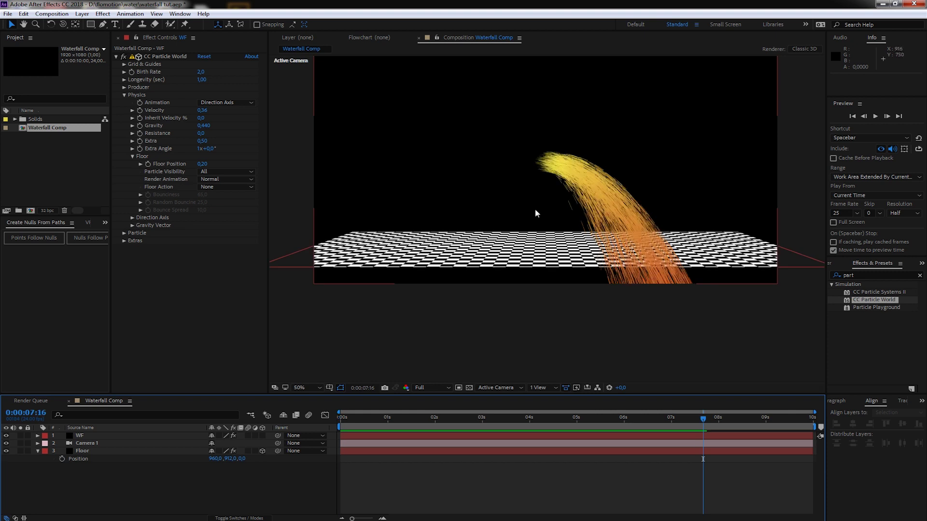
# Widen the WF layer's particle producer with a Radius Z of 0,125 and raise it to a Position Y of -0,15
pyautogui.press('c')
pyautogui.click(519, 192)
pyautogui.moveTo(519, 192); pyautogui.dragTo(439, 190)
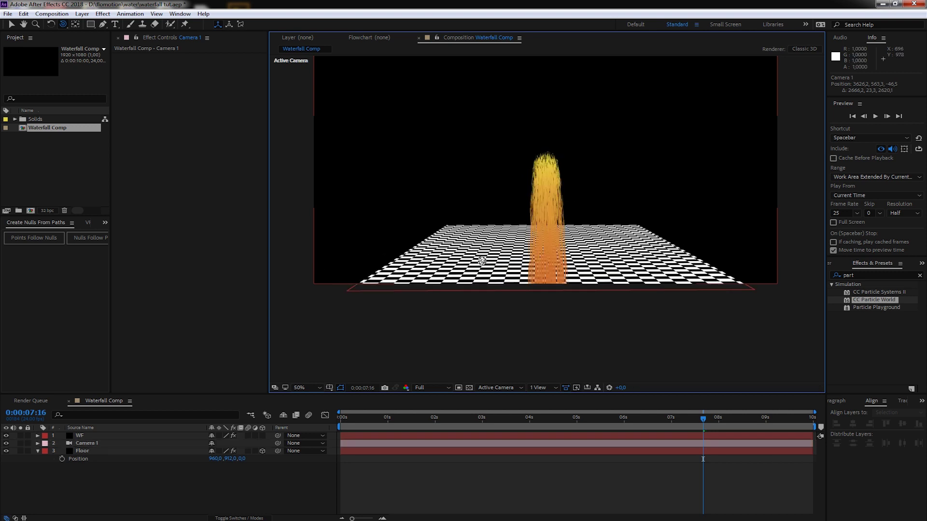
pyautogui.click(57, 435)
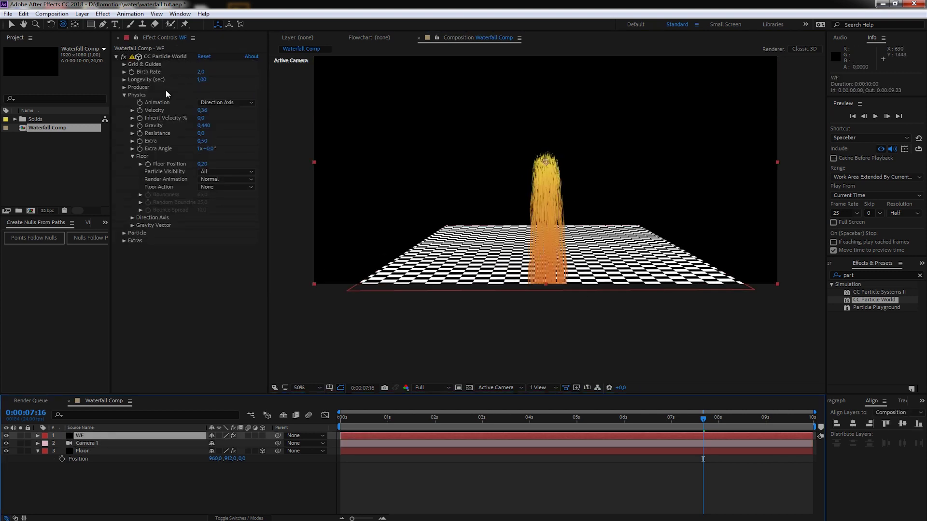
pyautogui.click(123, 95)
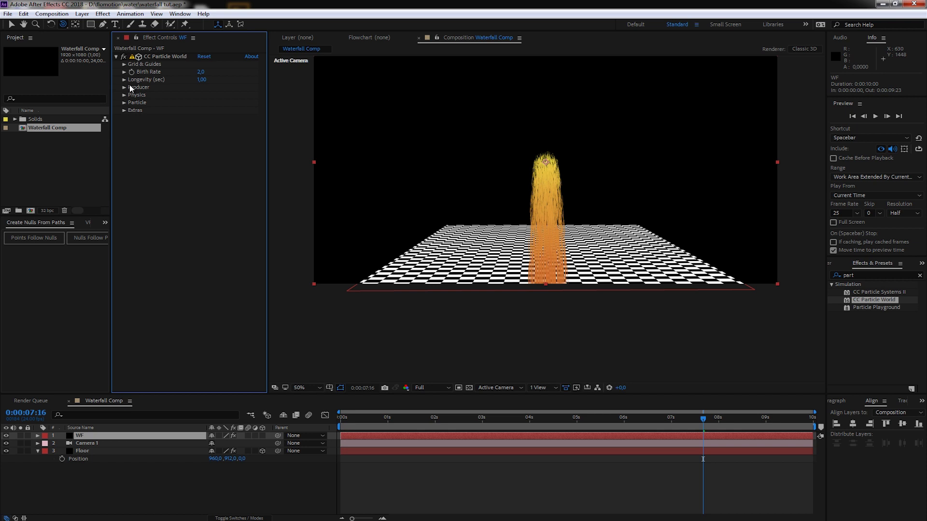
pyautogui.click(130, 87)
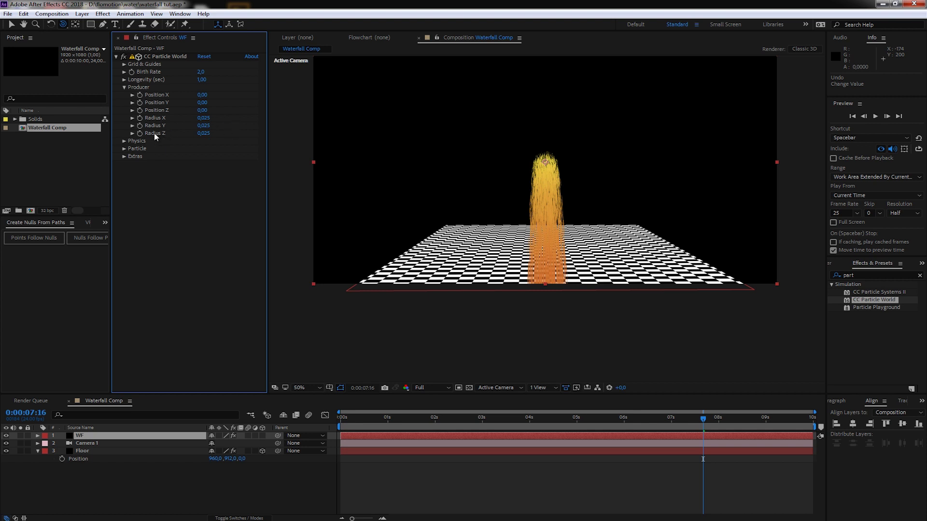
pyautogui.moveTo(213, 134)
pyautogui.mouseDown()
pyautogui.moveTo(227, 134)
pyautogui.moveTo(215, 133)
pyautogui.mouseUp()
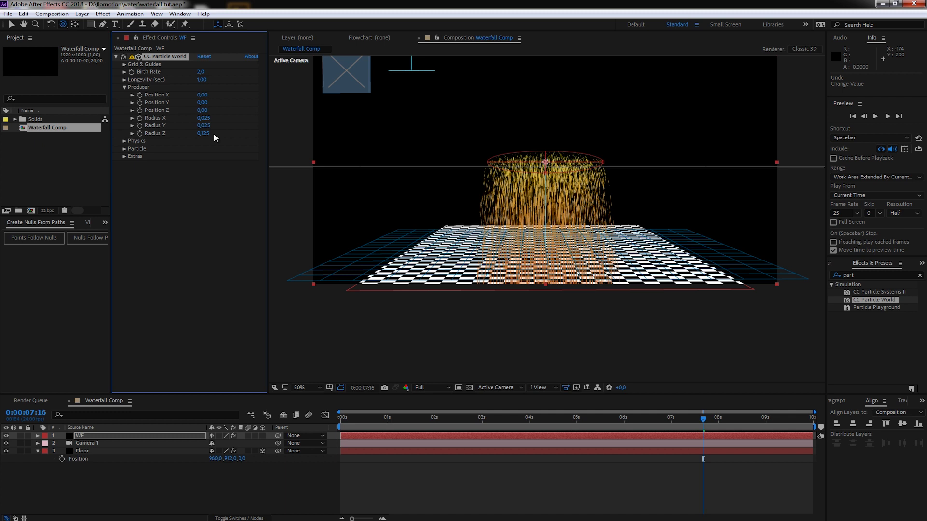
pyautogui.moveTo(510, 177); pyautogui.dragTo(575, 201)
pyautogui.moveTo(202, 102); pyautogui.dragTo(195, 103)
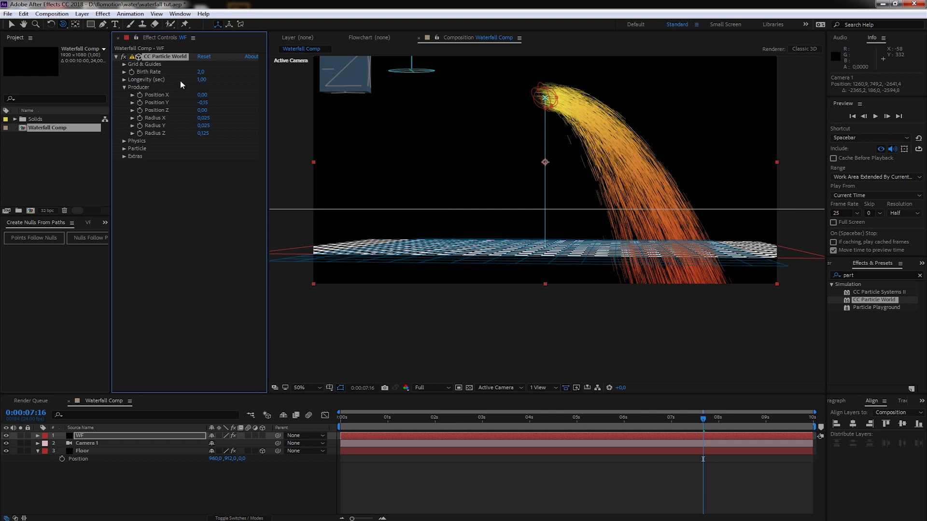
# Set the particle Longevity to 4 seconds and the Birth Rate to 4
pyautogui.click(202, 80)
pyautogui.write('4')
pyautogui.press('Return')
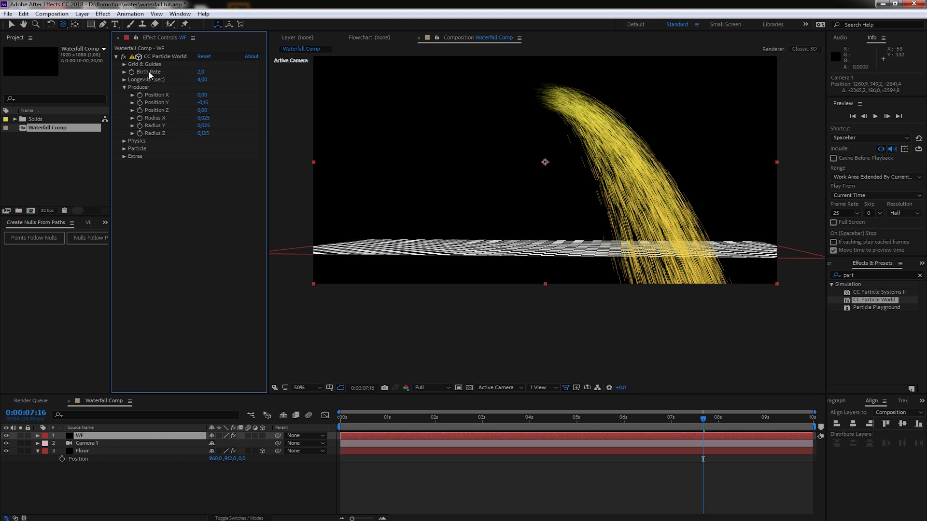
pyautogui.click(201, 71)
pyautogui.press('Return')
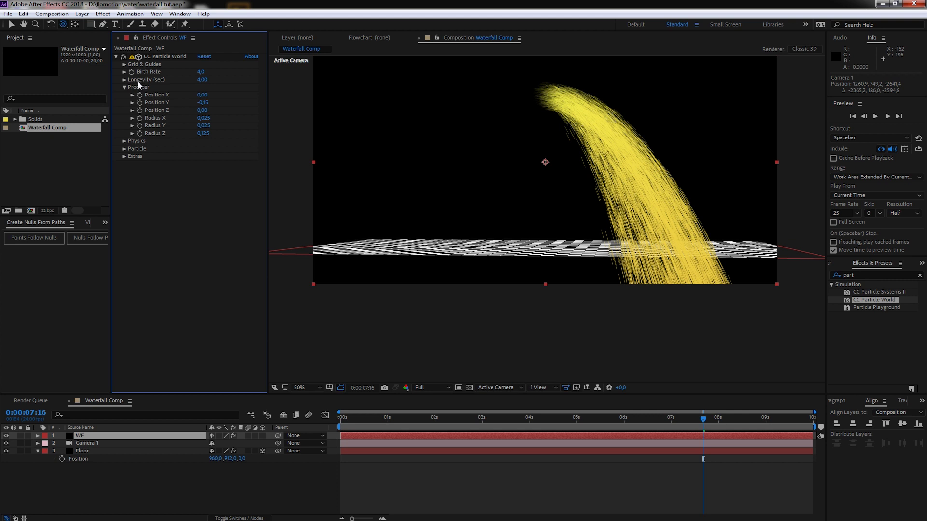
# Experiment with shorter particle lifetimes and settle on a Longevity of 1,60 seconds
pyautogui.click(204, 79)
pyautogui.press('Return')
pyautogui.click(202, 80)
pyautogui.moveTo(200, 82); pyautogui.dragTo(140, 82)
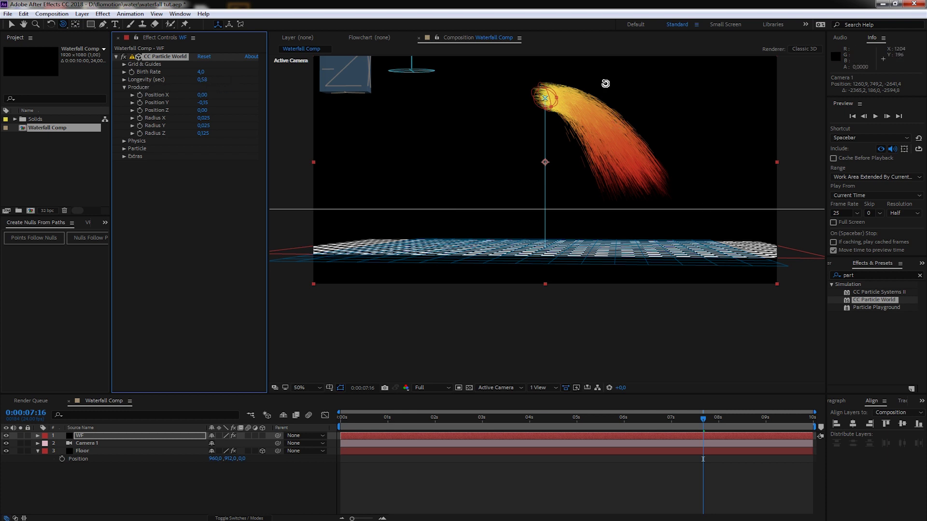
pyautogui.moveTo(205, 83); pyautogui.dragTo(211, 80)
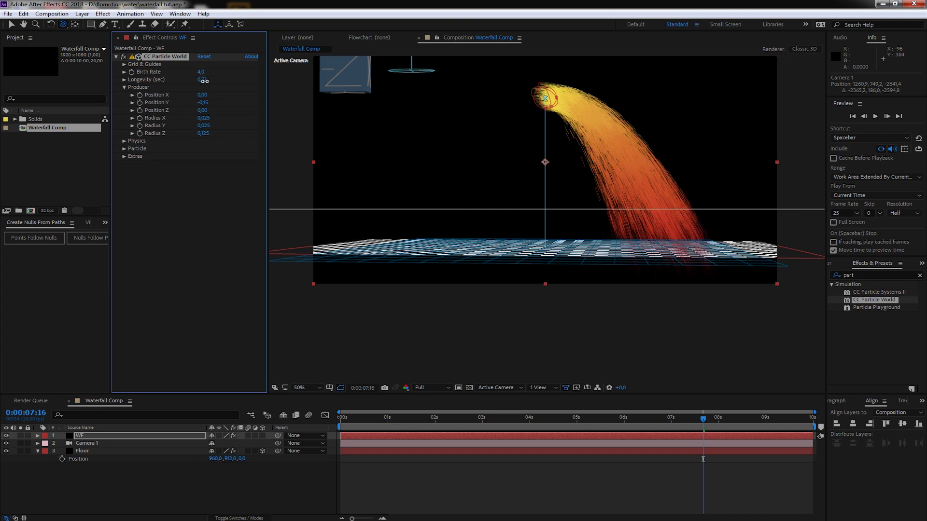
pyautogui.moveTo(211, 82); pyautogui.dragTo(259, 89)
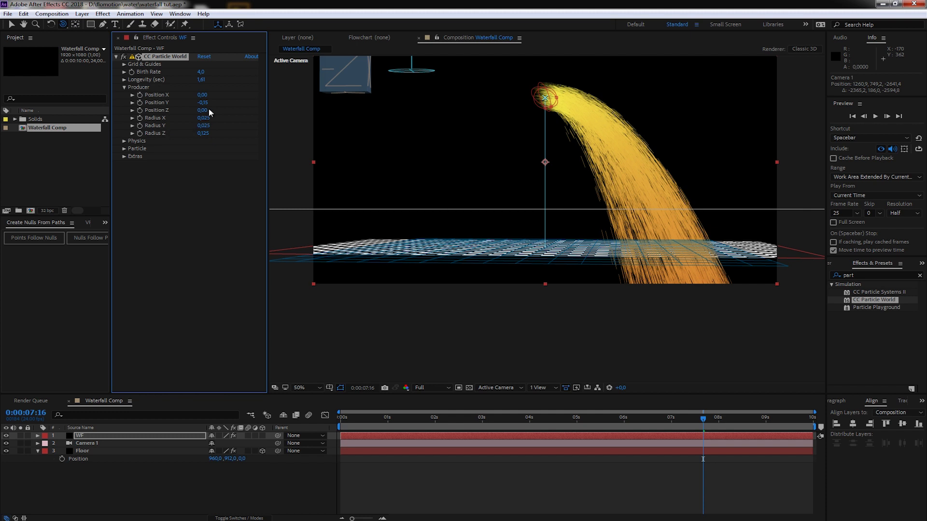
pyautogui.moveTo(208, 82); pyautogui.dragTo(114, 79)
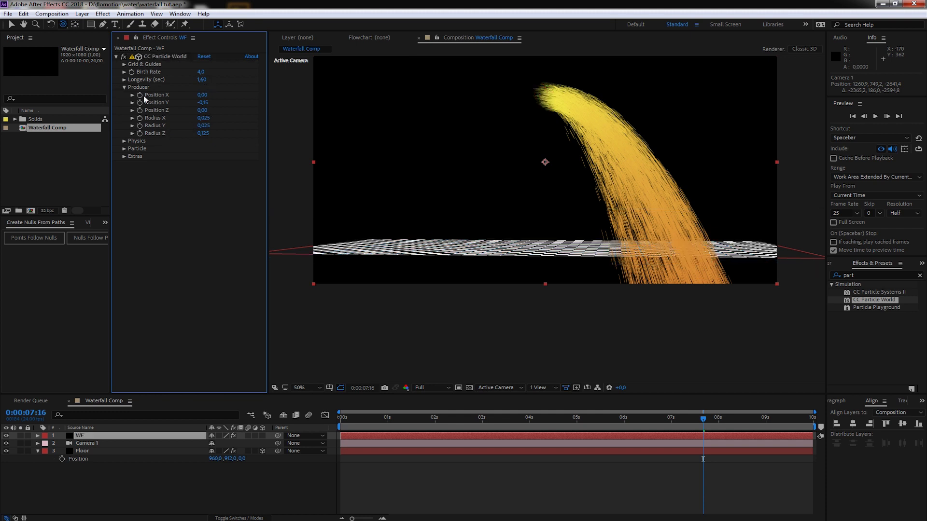
# Set the Floor Action in the Physics settings to Bounce
pyautogui.click(125, 141)
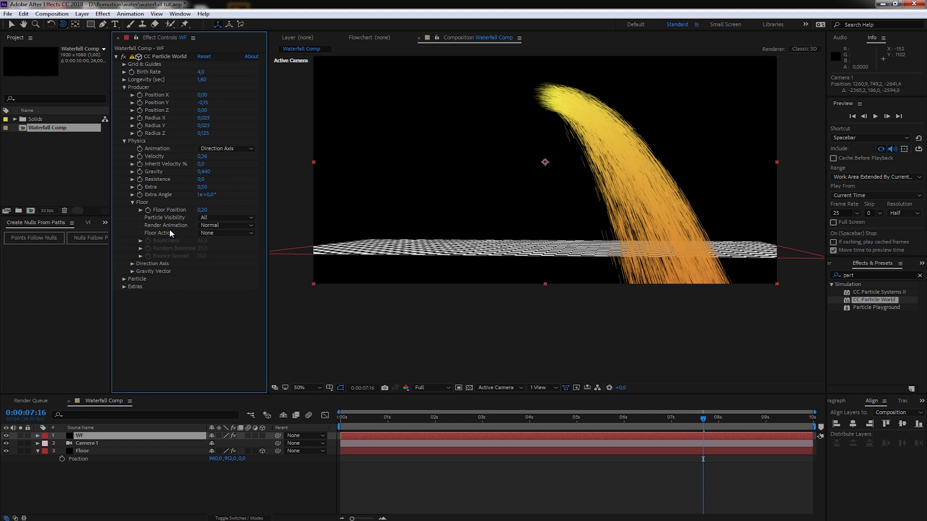
pyautogui.click(209, 232)
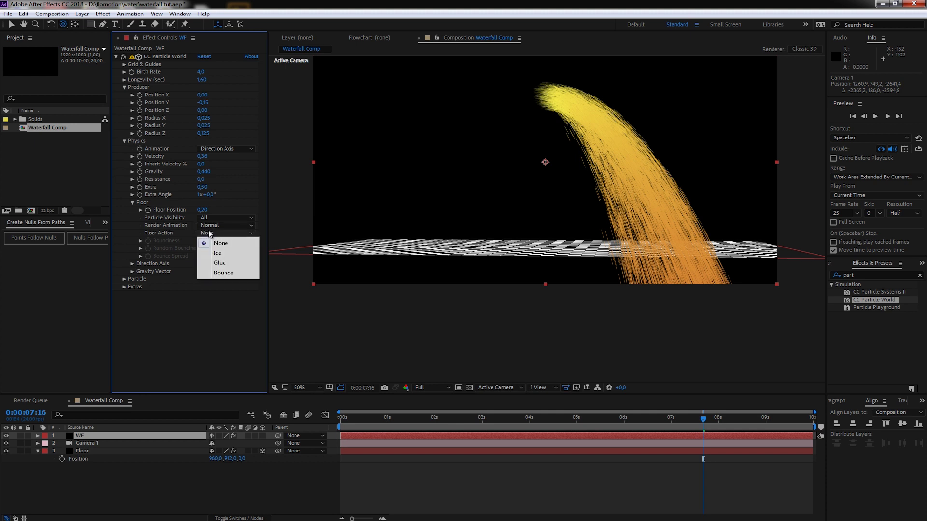
pyautogui.click(235, 273)
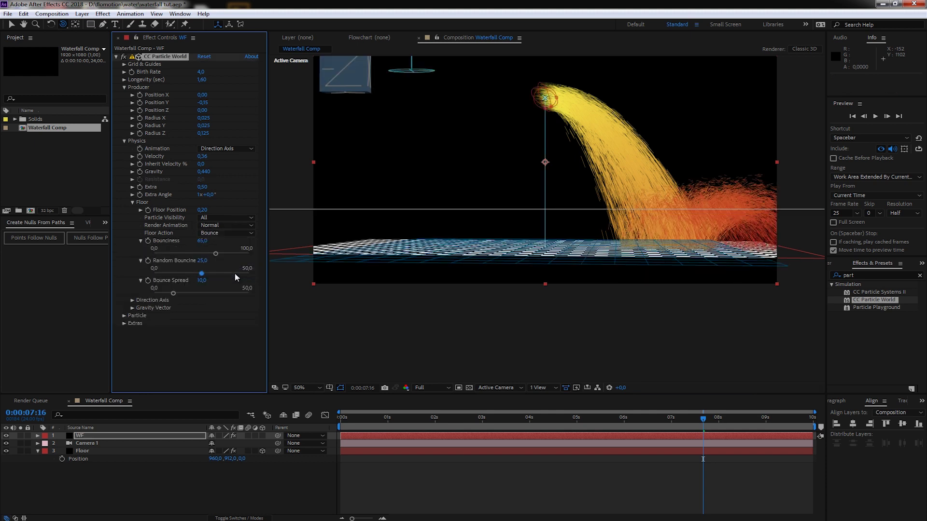
# Preview the bouncing particle stream from the start of the composition
pyautogui.click(337, 421)
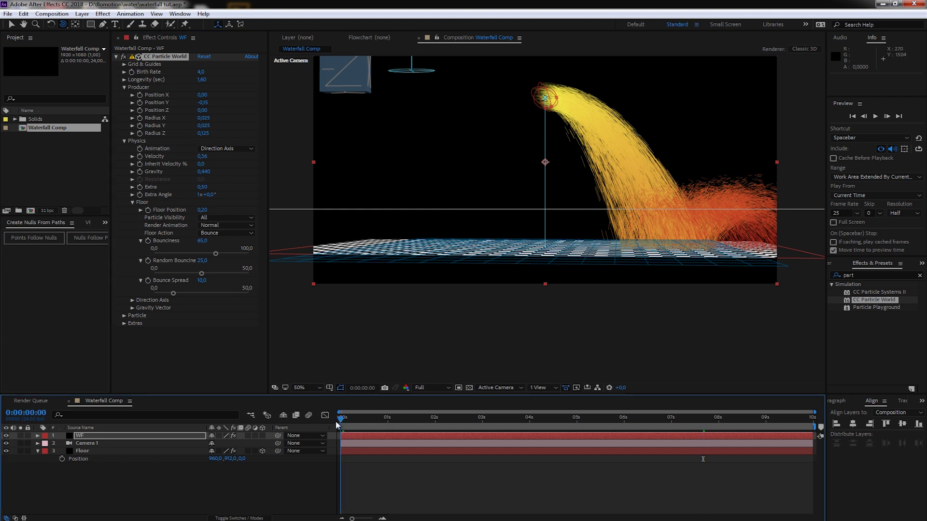
pyautogui.press('space')
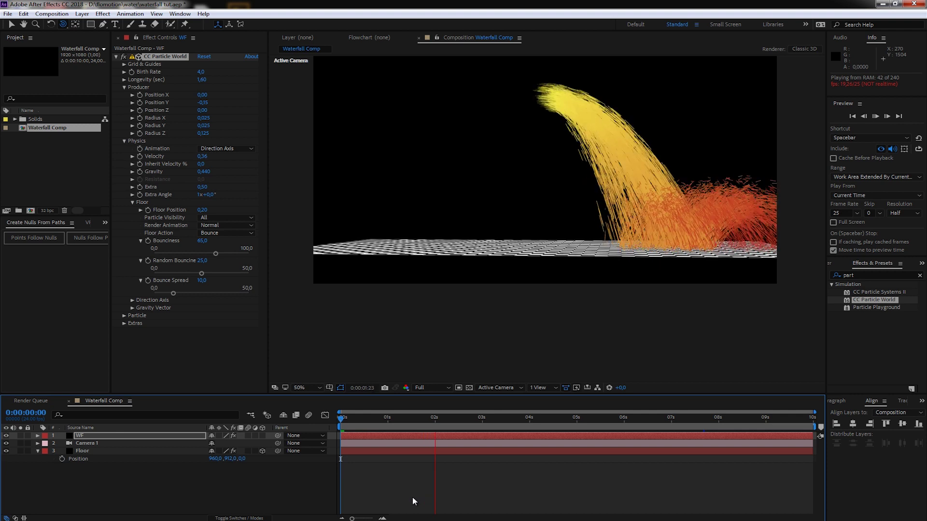
pyautogui.press('space')
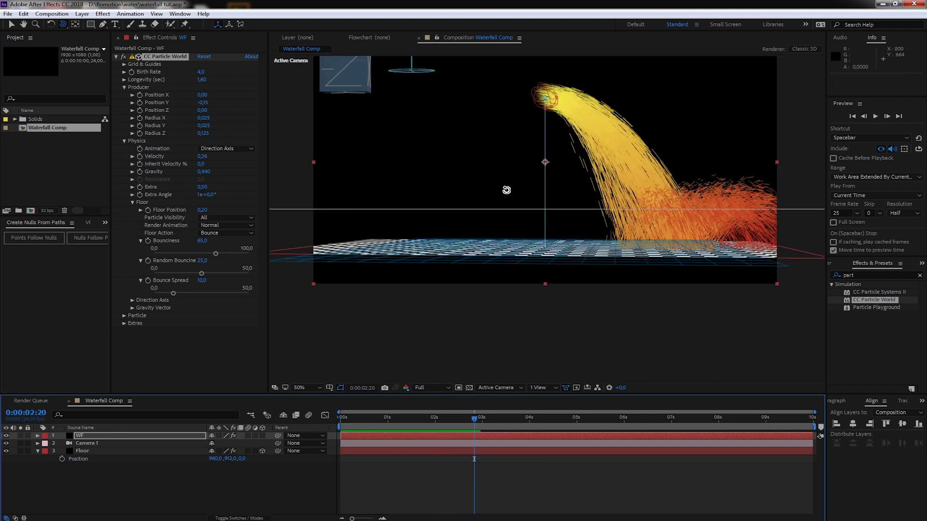
# Orbit the camera to bring the splash into frame and shift the Floor layer along X to 1748 beneath it
pyautogui.moveTo(506, 170); pyautogui.dragTo(384, 172)
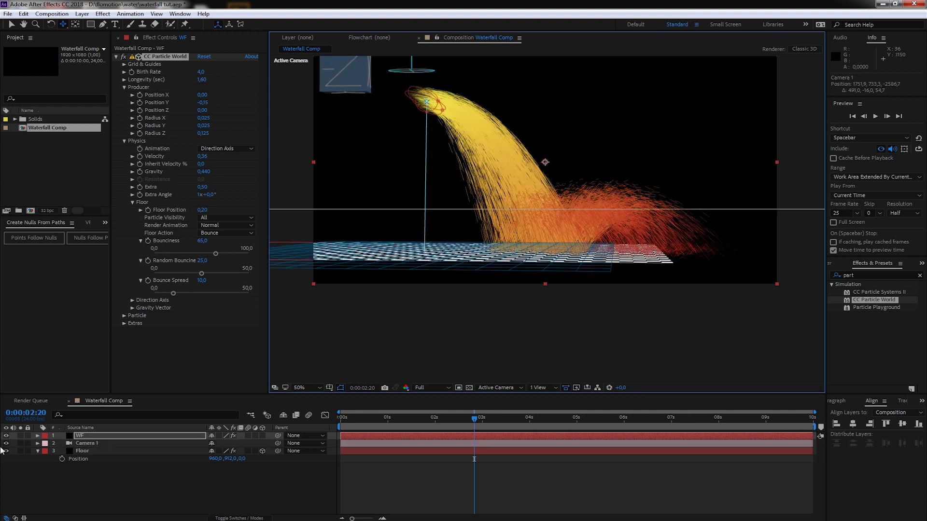
pyautogui.click(112, 452)
pyautogui.press('v')
pyautogui.moveTo(449, 257); pyautogui.dragTo(666, 265)
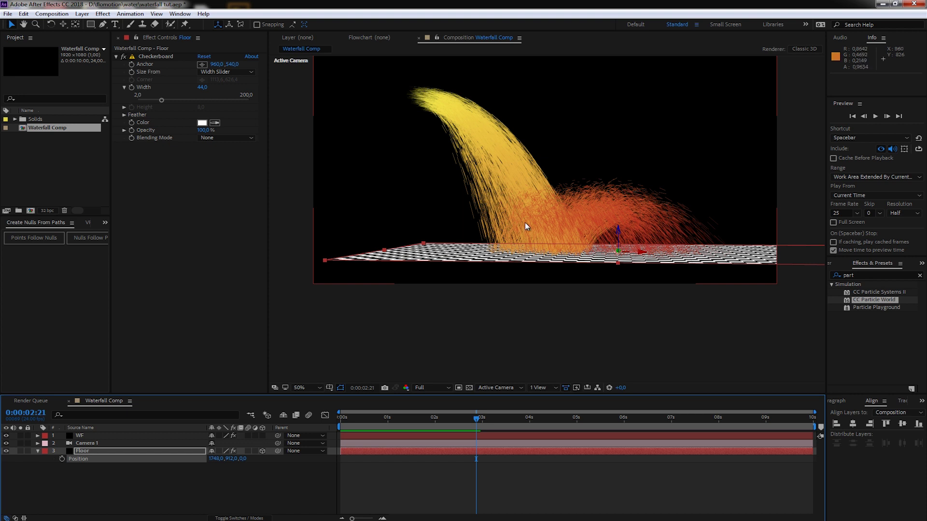
# Lower the WF layer's floor Bounciness to 37,9 and preview the splash from the start
pyautogui.click(100, 435)
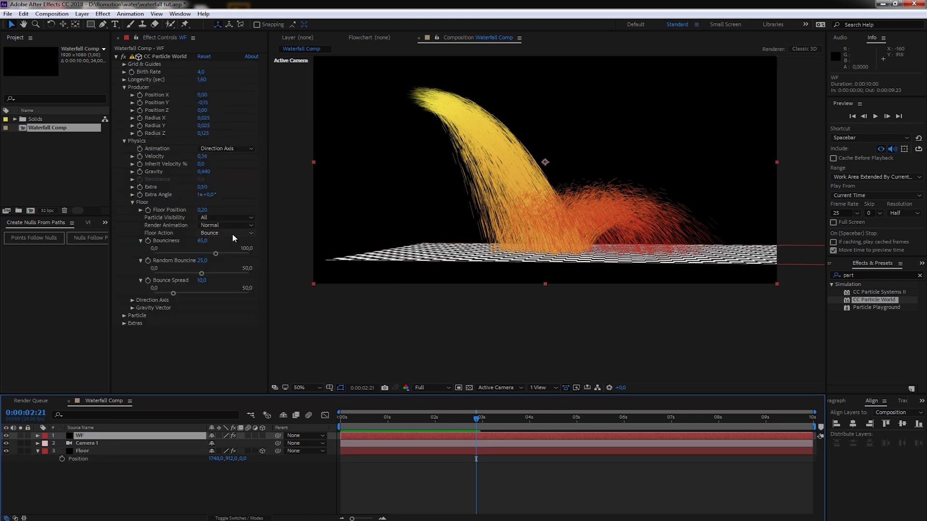
pyautogui.moveTo(220, 254); pyautogui.dragTo(196, 253)
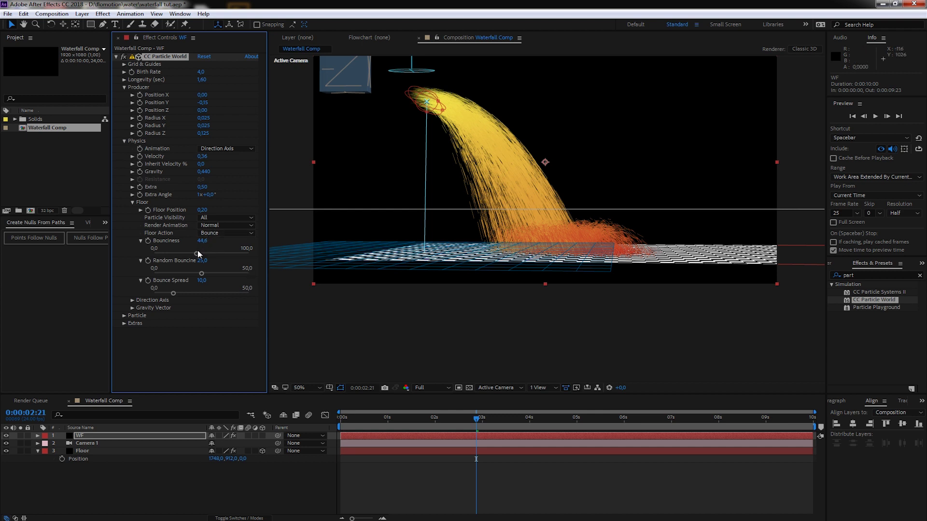
pyautogui.moveTo(196, 251); pyautogui.dragTo(190, 251)
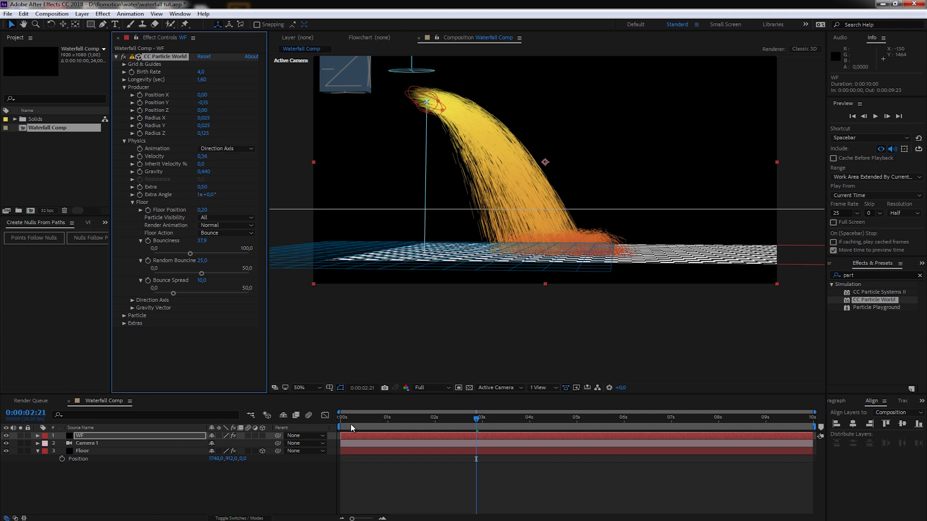
pyautogui.press('Home')
pyautogui.press('space')
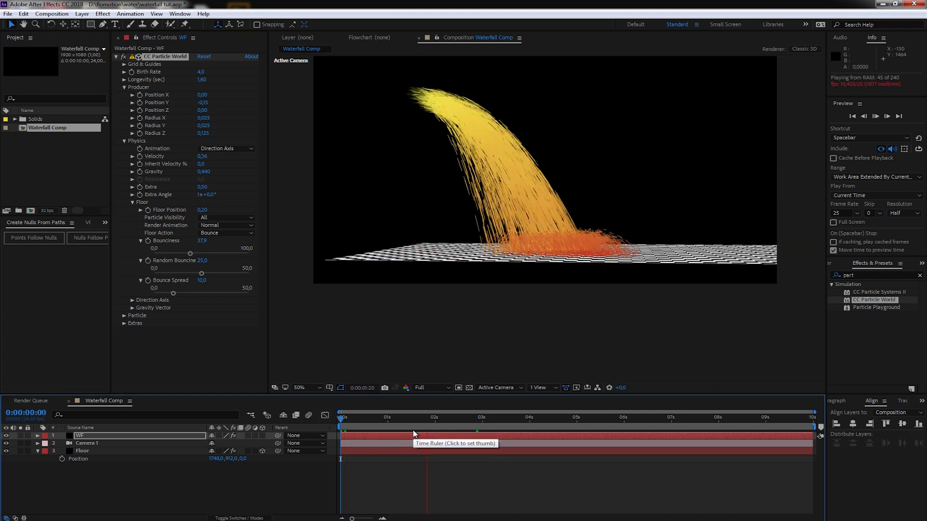
pyautogui.press('space')
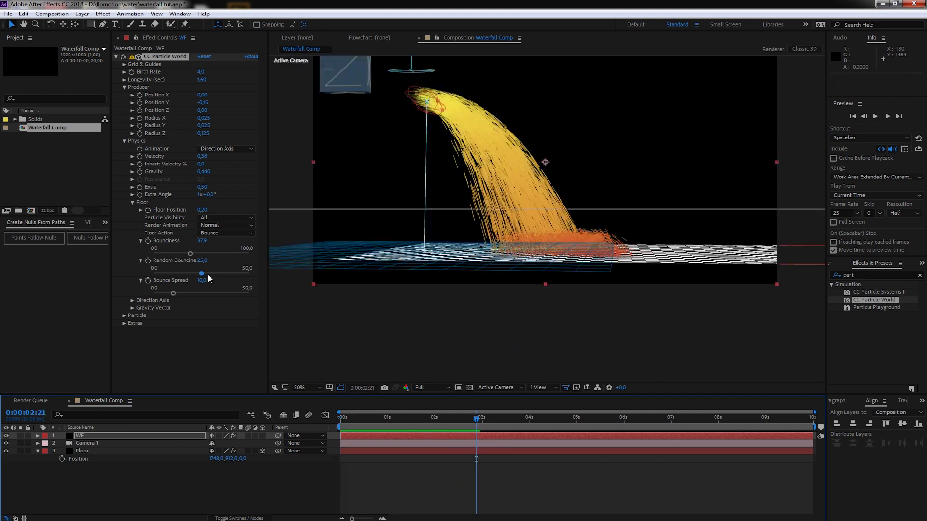
# Raise the Random Bounciness to 31,5 and the Bounce Spread to 34,1, previewing the result from the start
pyautogui.moveTo(205, 274); pyautogui.dragTo(220, 295)
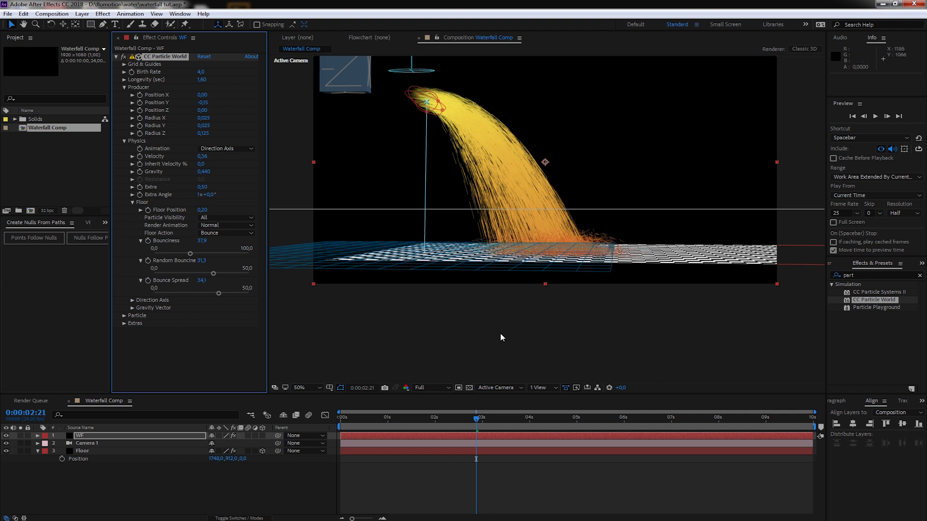
pyautogui.press('Home')
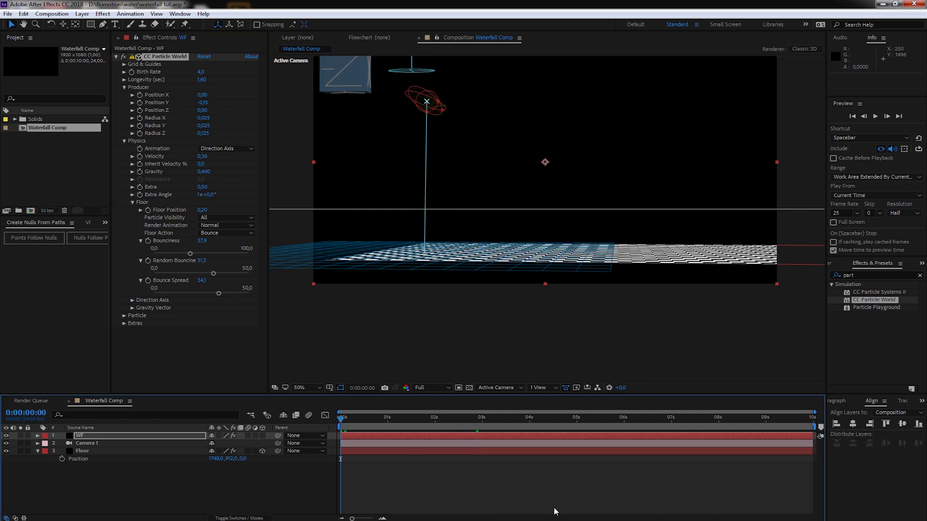
pyautogui.press('space')
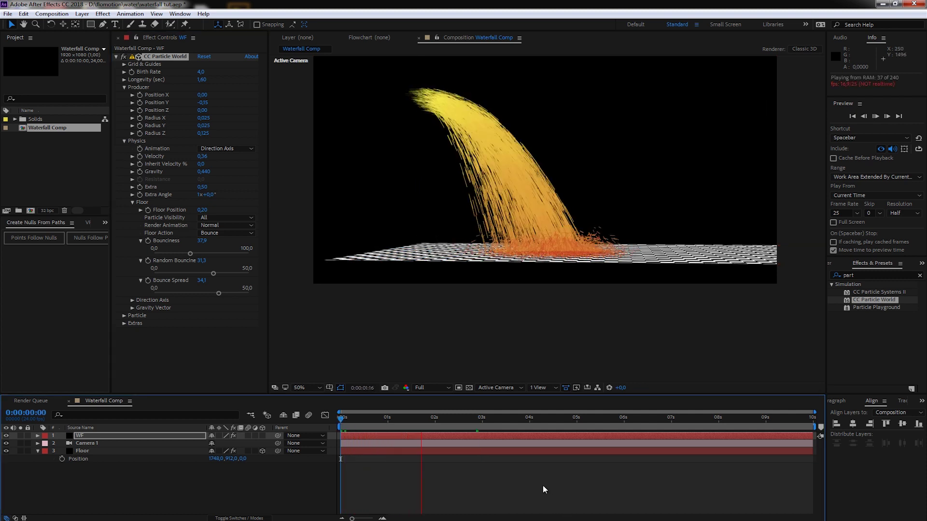
pyautogui.press('space')
# Orbit the camera to a raised angle overlooking the waterfall and checkerboard floor, and save the project
pyautogui.press('c')
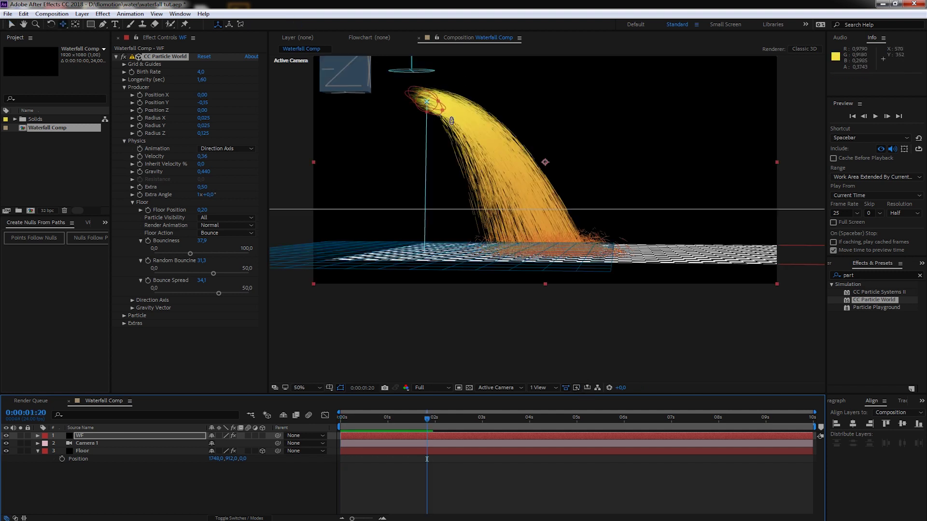
pyautogui.moveTo(489, 155); pyautogui.dragTo(460, 165)
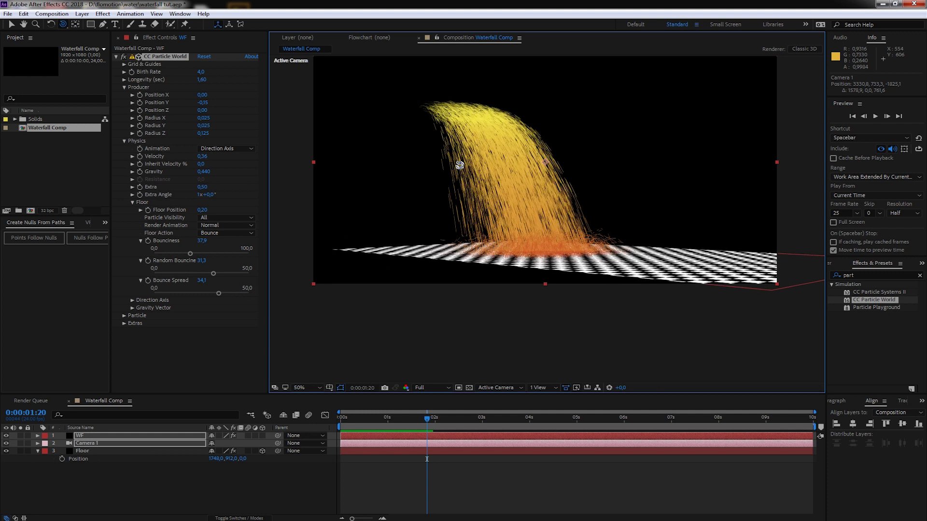
pyautogui.press('space')
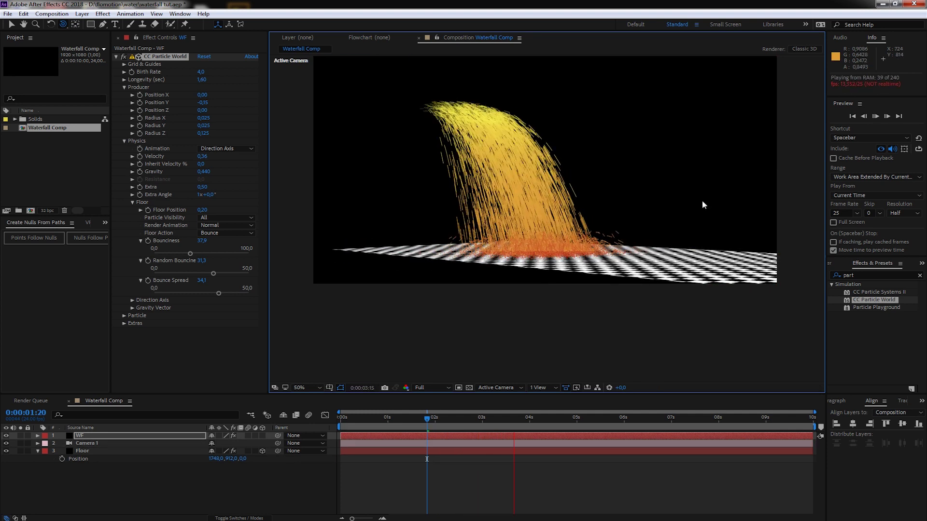
pyautogui.press('space')
pyautogui.moveTo(572, 241); pyautogui.dragTo(521, 247)
pyautogui.hotkey('ctrl', 's')
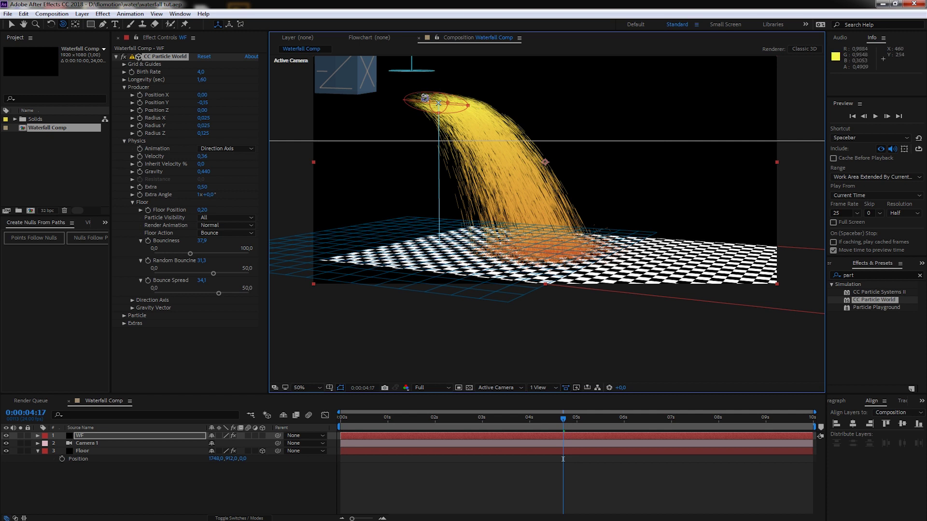
# Set the particle Color Map to Custom and expand the Custom Color Map settings
pyautogui.click(133, 204)
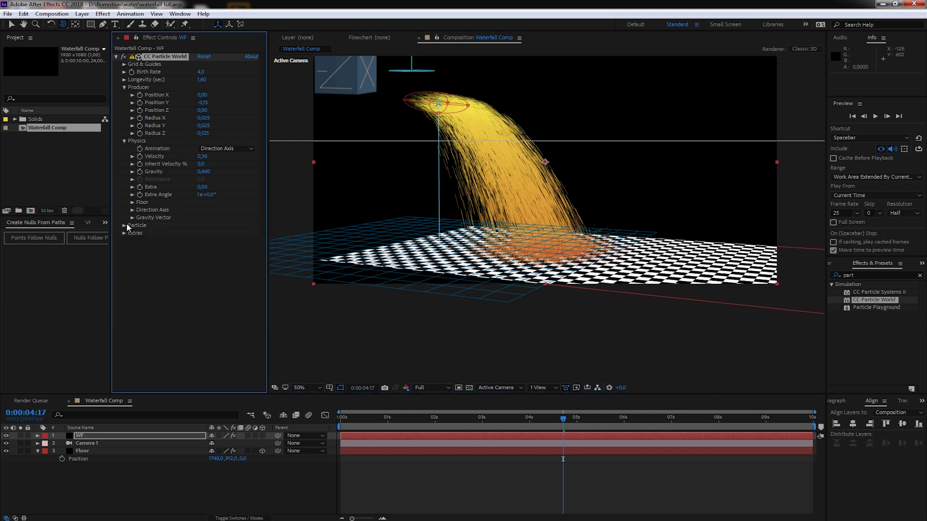
pyautogui.click(123, 225)
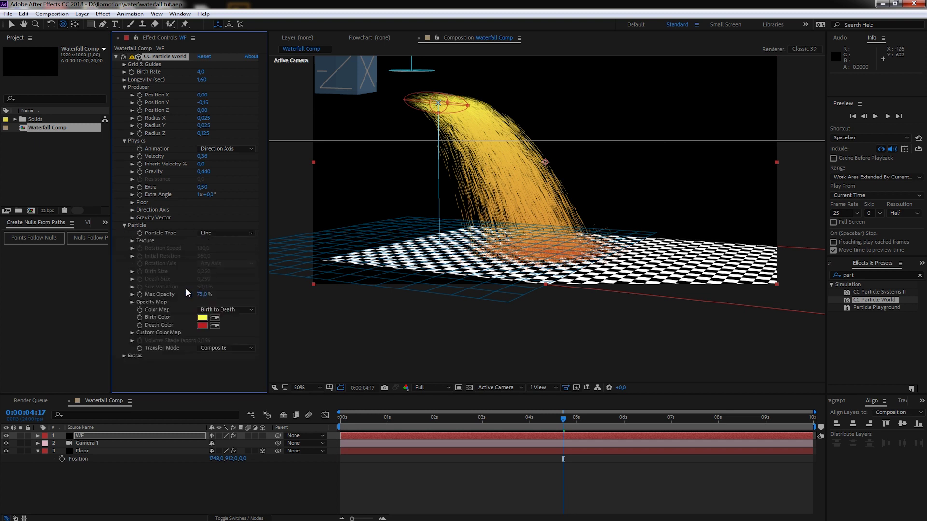
pyautogui.click(222, 310)
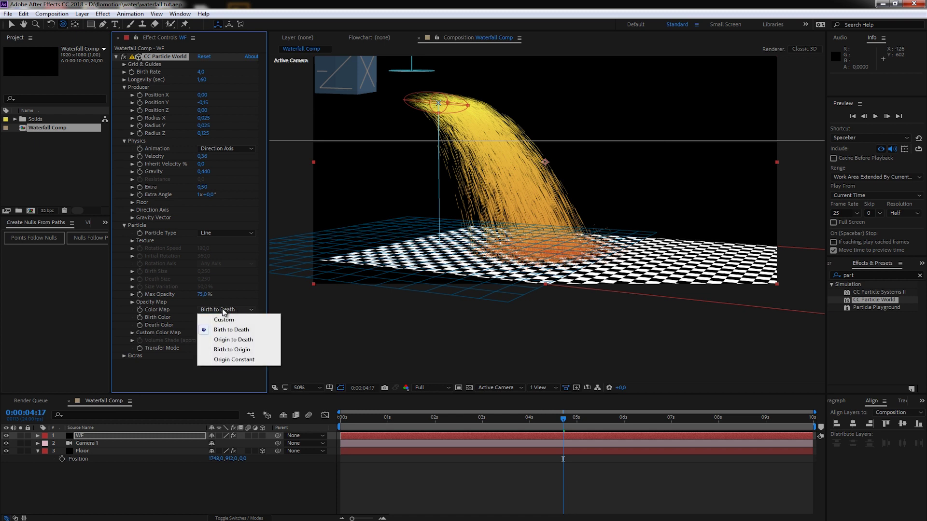
pyautogui.click(224, 319)
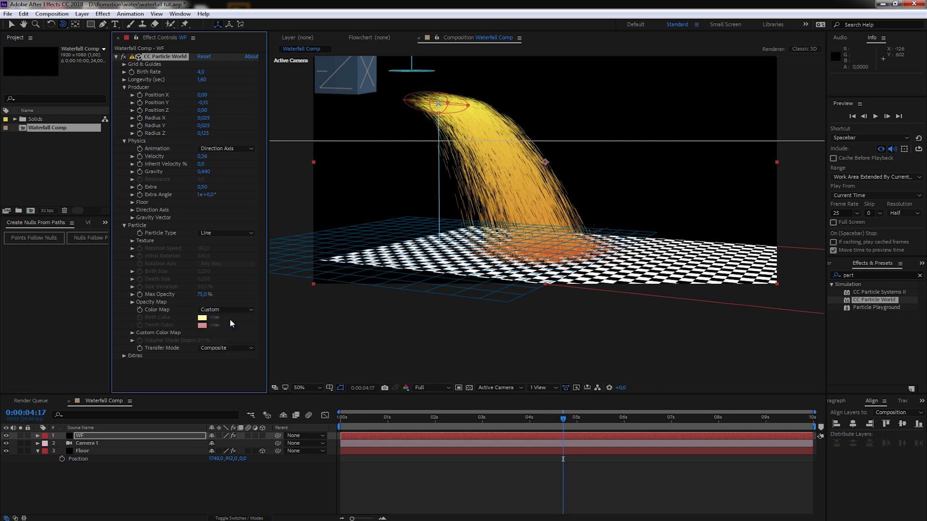
pyautogui.click(132, 333)
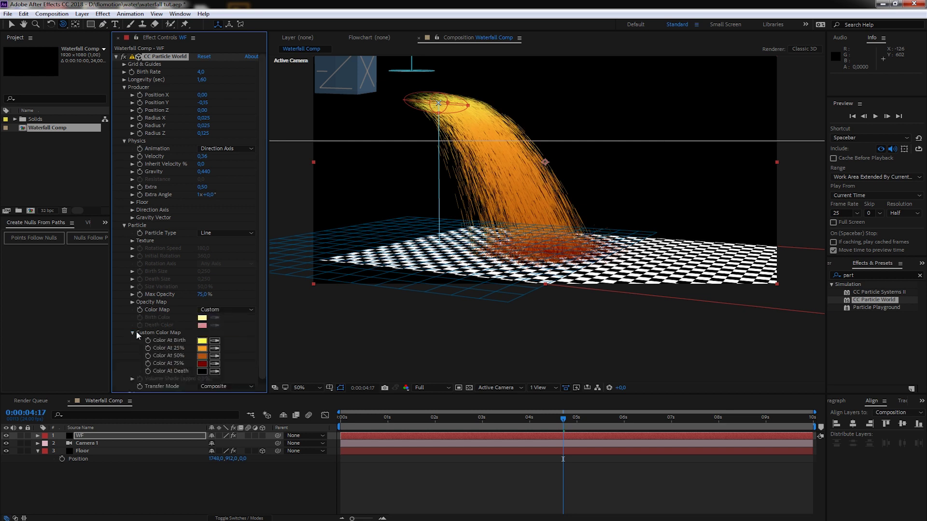
# Change the particles' Color At Birth to a medium-dark blue with a hue of about 205°
pyautogui.click(203, 341)
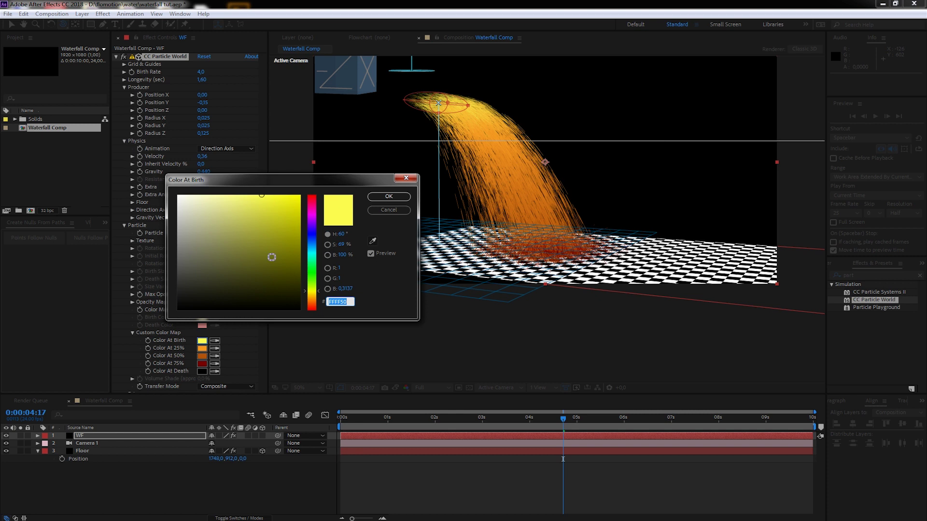
pyautogui.click(315, 240)
pyautogui.moveTo(316, 243); pyautogui.dragTo(317, 246)
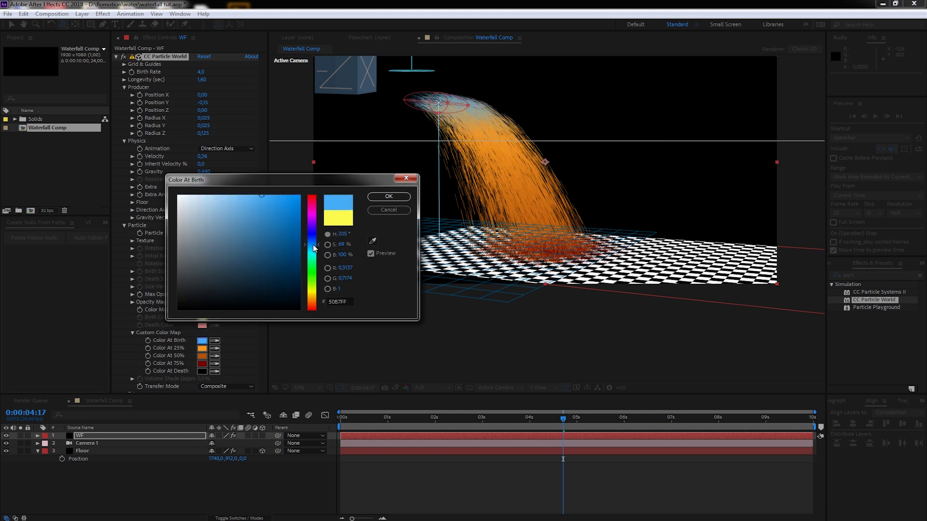
pyautogui.moveTo(261, 196); pyautogui.dragTo(274, 226)
pyautogui.click(386, 197)
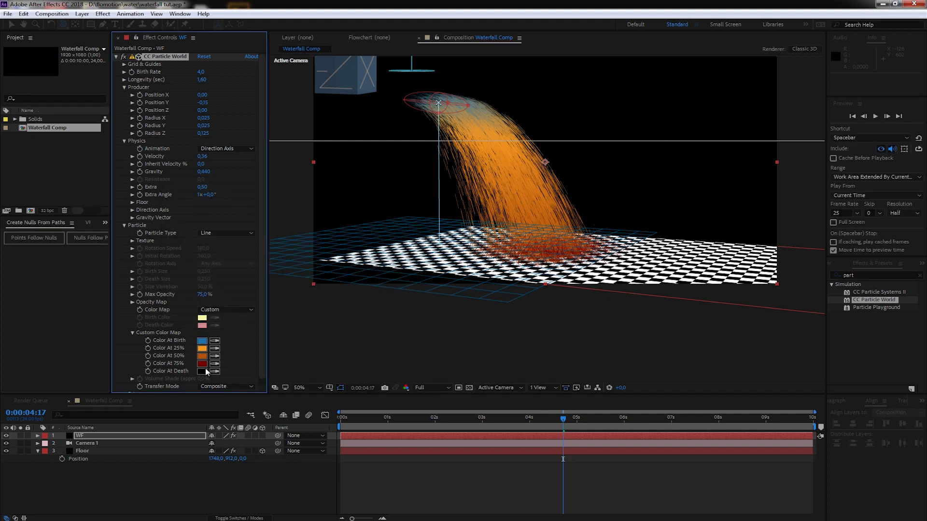
# Sample the birth color for Color At 25% and adjust it to a lighter, less saturated blue
pyautogui.click(202, 348)
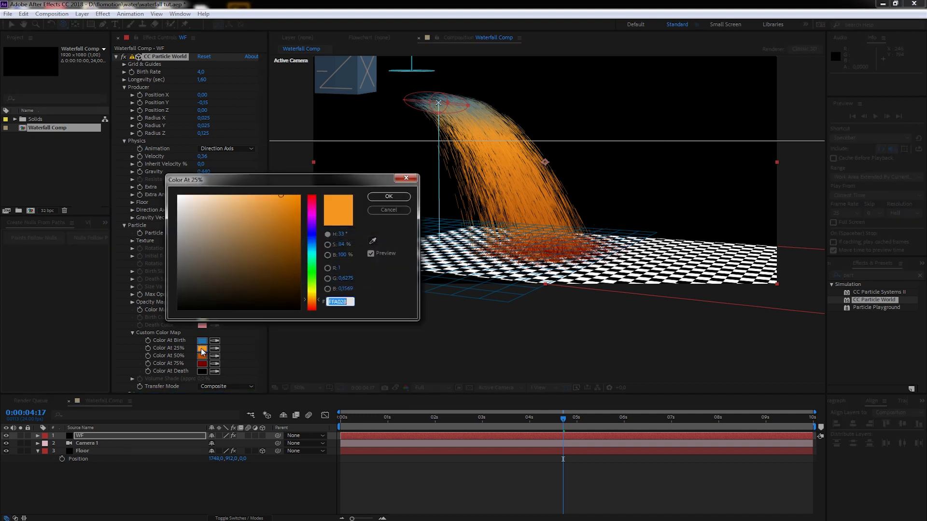
pyautogui.click(399, 212)
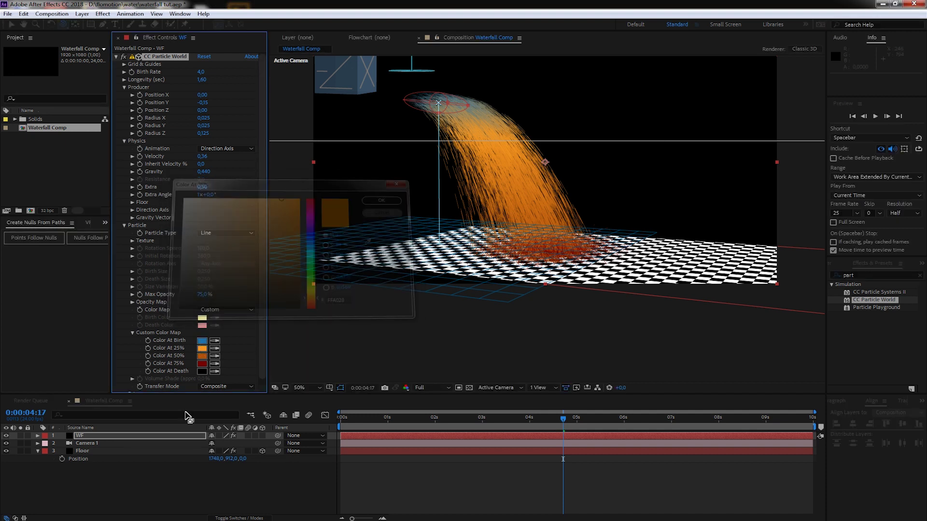
pyautogui.click(205, 341)
pyautogui.click(202, 349)
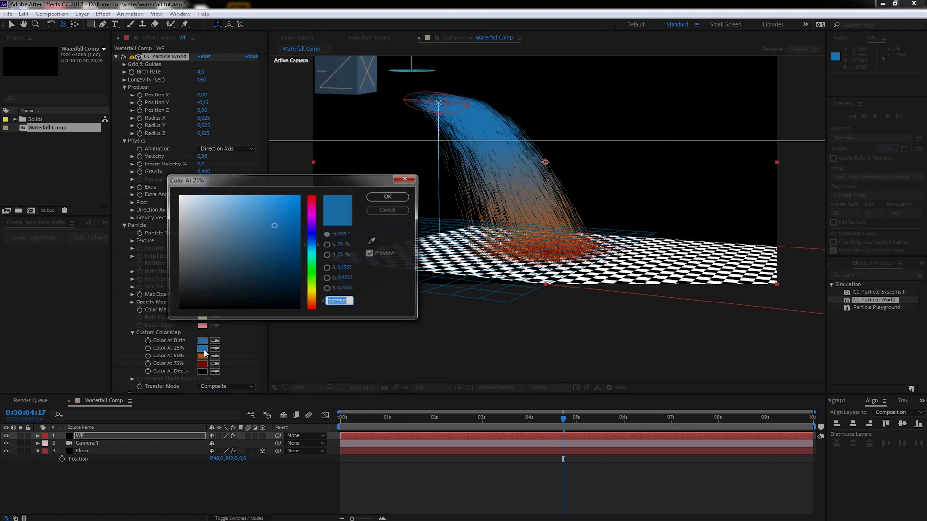
pyautogui.moveTo(274, 226)
pyautogui.mouseDown()
pyautogui.moveTo(236, 201)
pyautogui.moveTo(232, 209)
pyautogui.mouseUp()
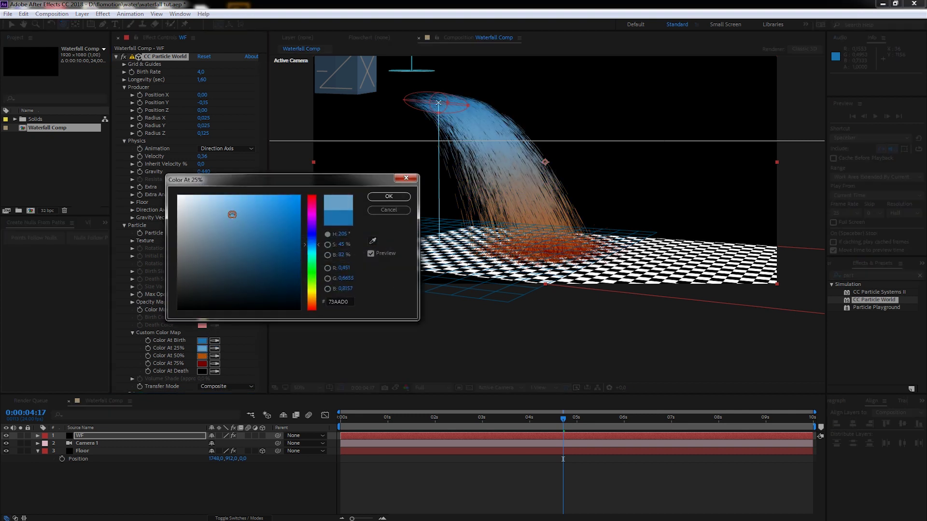
pyautogui.click(389, 197)
# Sample the 25% color for Color At 50% and lighten it to a paler blue
pyautogui.click(213, 356)
pyautogui.click(201, 348)
pyautogui.click(202, 356)
pyautogui.moveTo(232, 214); pyautogui.dragTo(215, 202)
pyautogui.click(389, 197)
# Set Color At 75% to white sampled from the checkerboard and match Color At Death to the 25% blue
pyautogui.click(202, 364)
pyautogui.click(372, 240)
pyautogui.click(500, 251)
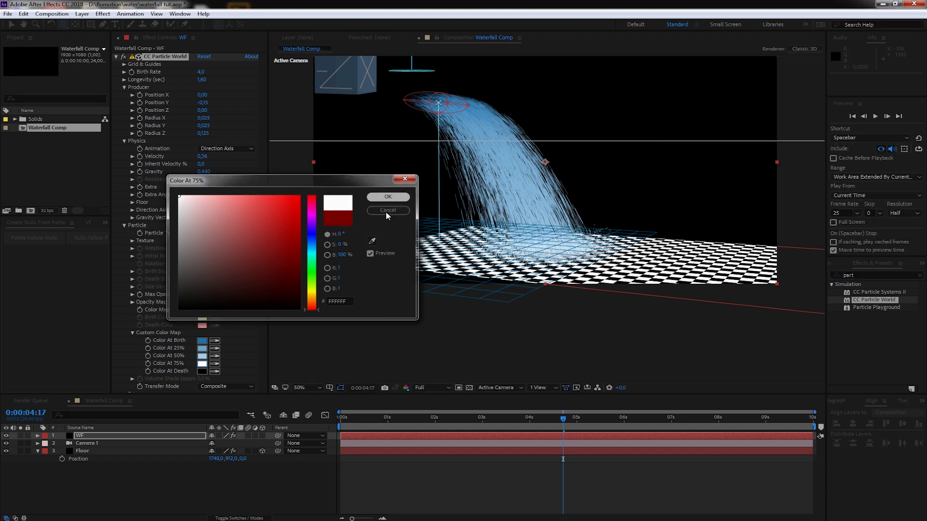
pyautogui.click(389, 196)
pyautogui.click(212, 371)
pyautogui.click(203, 349)
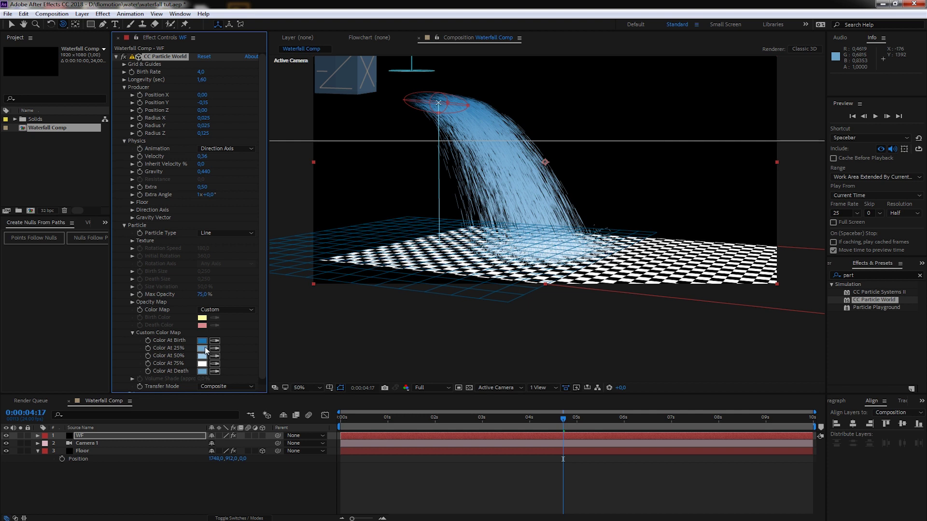
# Preview the blue waterfall from the start and undo the last value change
pyautogui.click(261, 495)
pyautogui.click(341, 418)
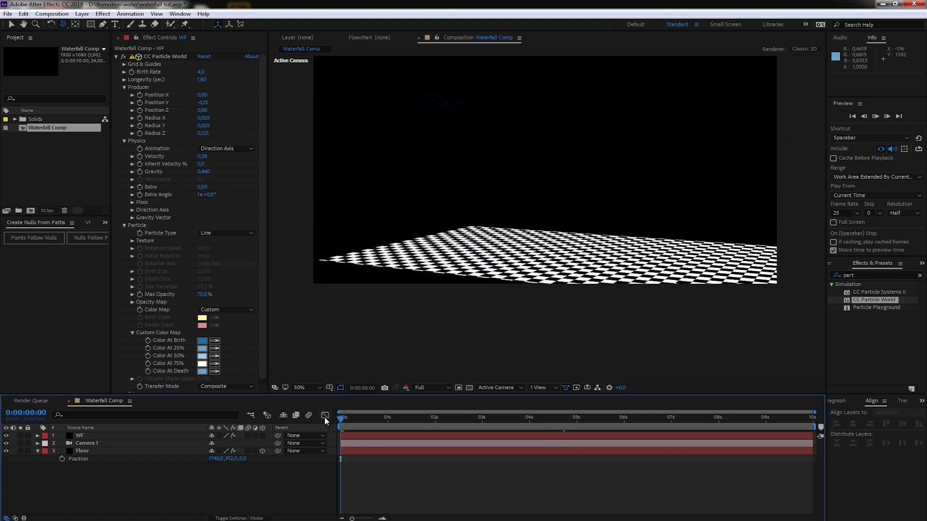
pyautogui.press('space')
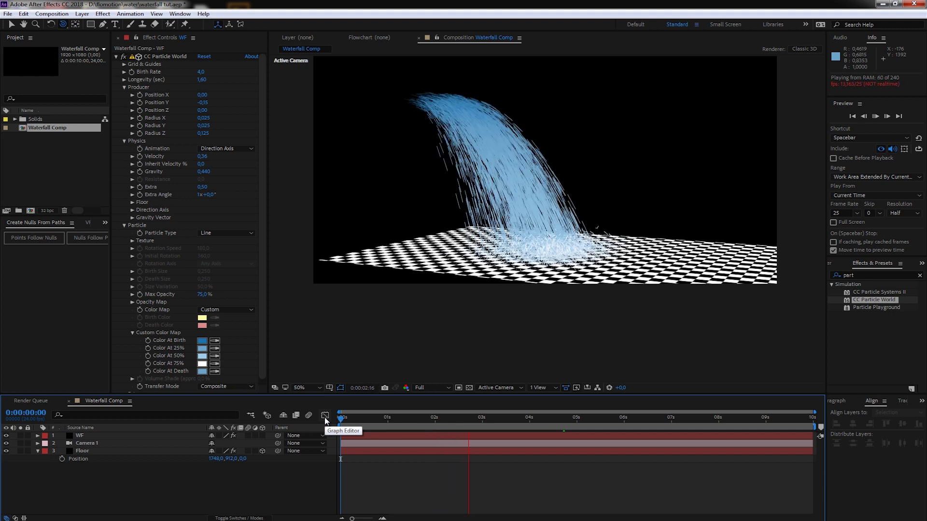
pyautogui.press('space')
pyautogui.hotkey('ctrl', 'z')
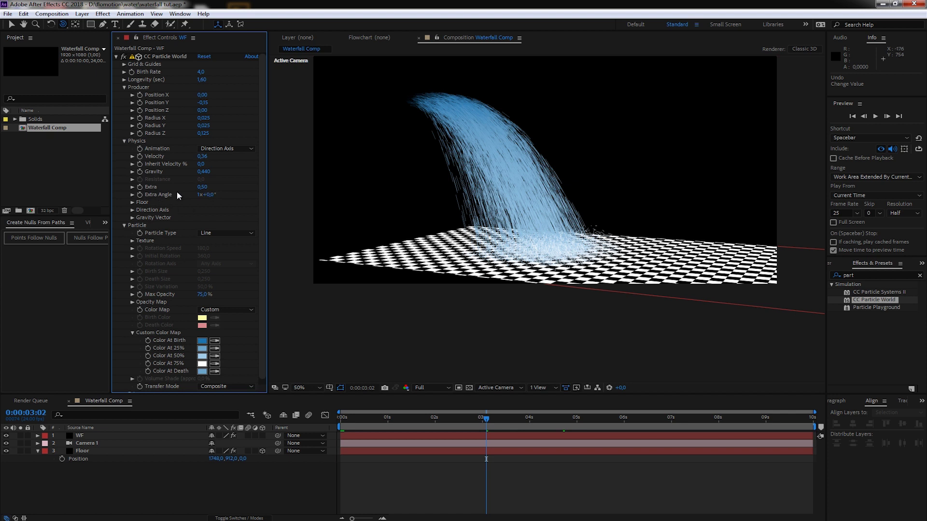
# Reduce the Physics Extra value to 0,29 and preview the narrower waterfall from the start
pyautogui.moveTo(204, 188); pyautogui.dragTo(199, 190)
pyautogui.click(340, 421)
pyautogui.press('space')
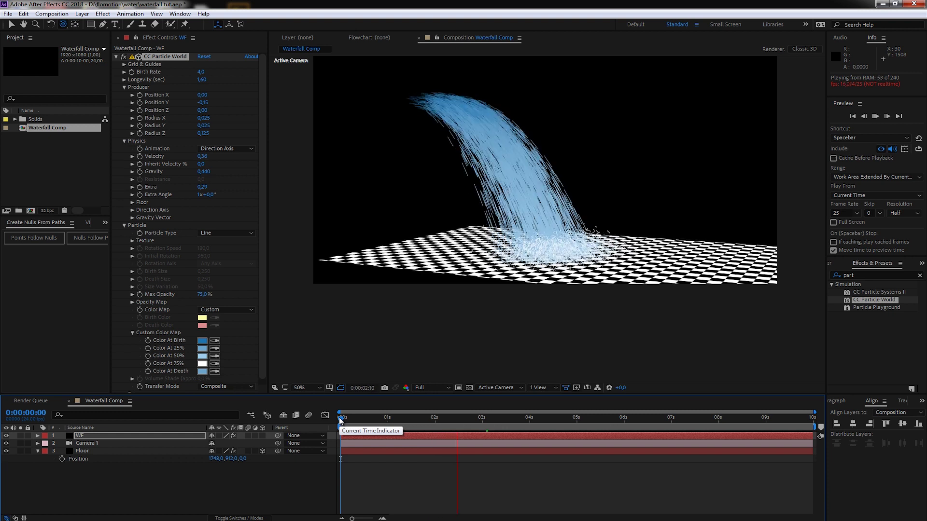
# Stop the preview and rename the WF layer "white water"
pyautogui.press('space')
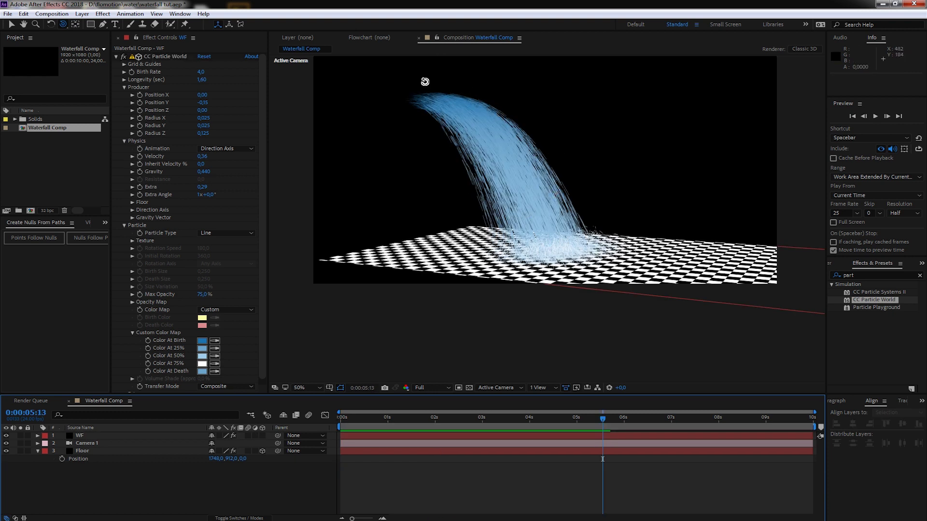
pyautogui.click(80, 428)
pyautogui.click(92, 436)
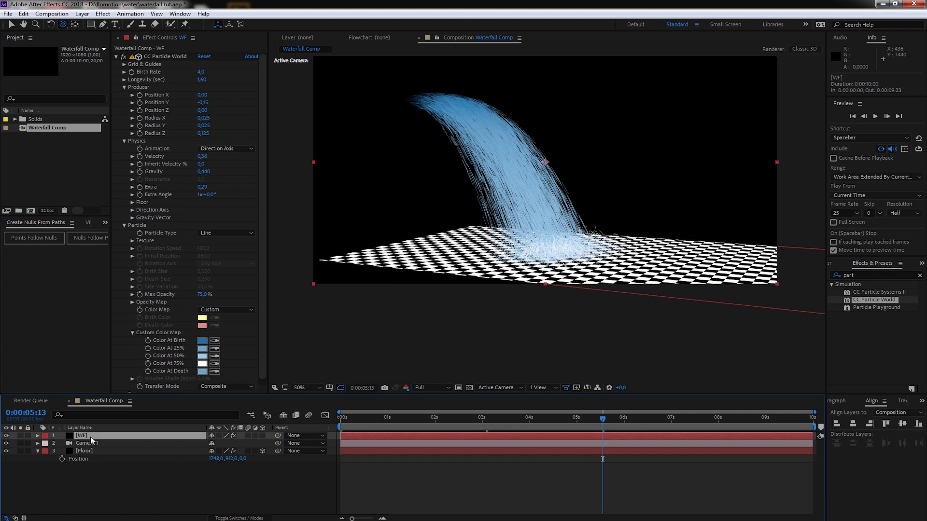
pyautogui.press('Return')
pyautogui.write('white wat')
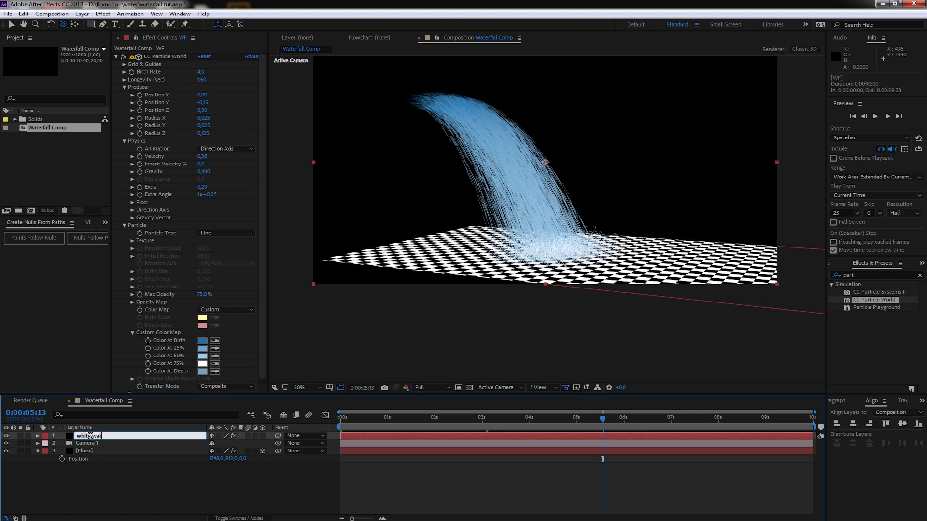
pyautogui.write('er')
pyautogui.press('Return')
pyautogui.click(116, 479)
pyautogui.click(91, 437)
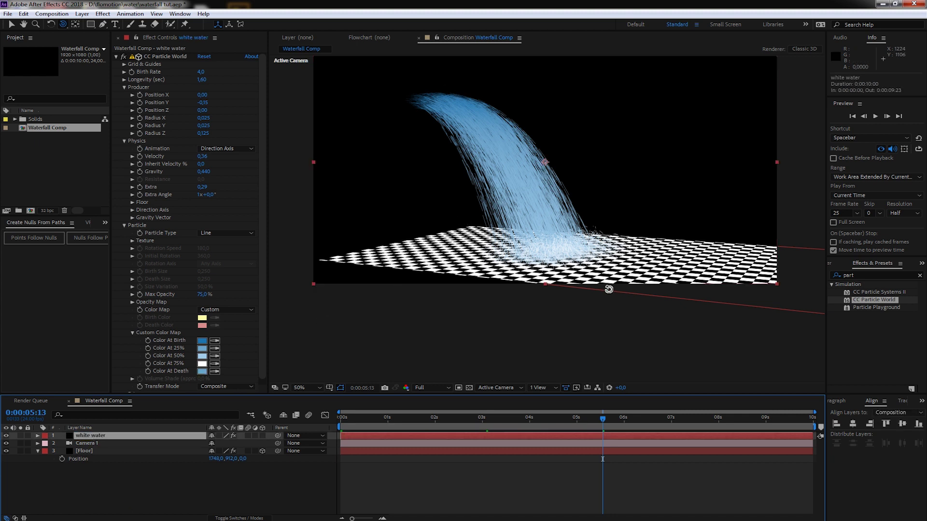
# Duplicate the white water layer, hide the original, and rename the copy "river"
pyautogui.hotkey('ctrl', 'd')
pyautogui.click(6, 435)
pyautogui.moveTo(102, 436); pyautogui.dragTo(100, 442)
pyautogui.press('Return')
pyautogui.write('river')
pyautogui.click(156, 482)
pyautogui.click(97, 443)
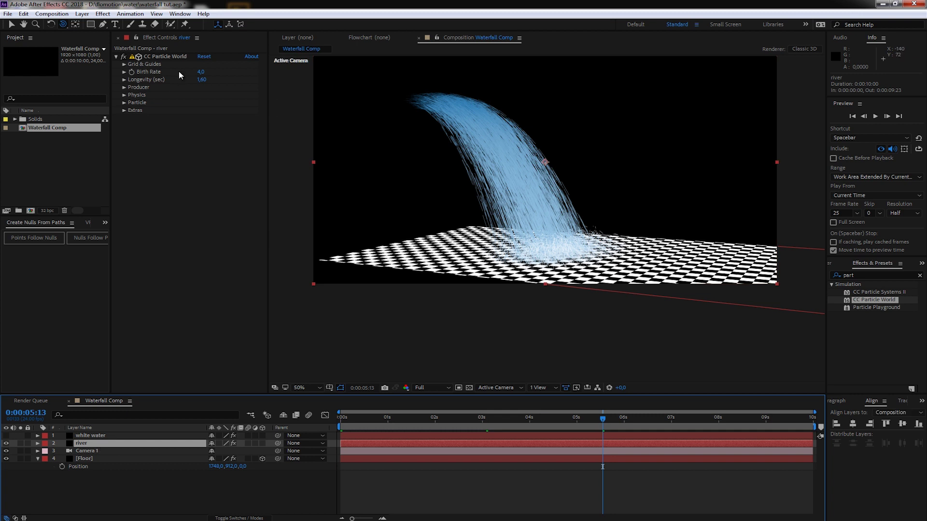
# Match the river layer's Color At 25%, 50% and 75% to its Color At Birth blue
pyautogui.click(124, 96)
pyautogui.click(124, 95)
pyautogui.click(124, 102)
pyautogui.click(132, 210)
pyautogui.click(215, 241)
pyautogui.click(202, 218)
pyautogui.click(214, 225)
pyautogui.click(202, 241)
pyautogui.click(215, 233)
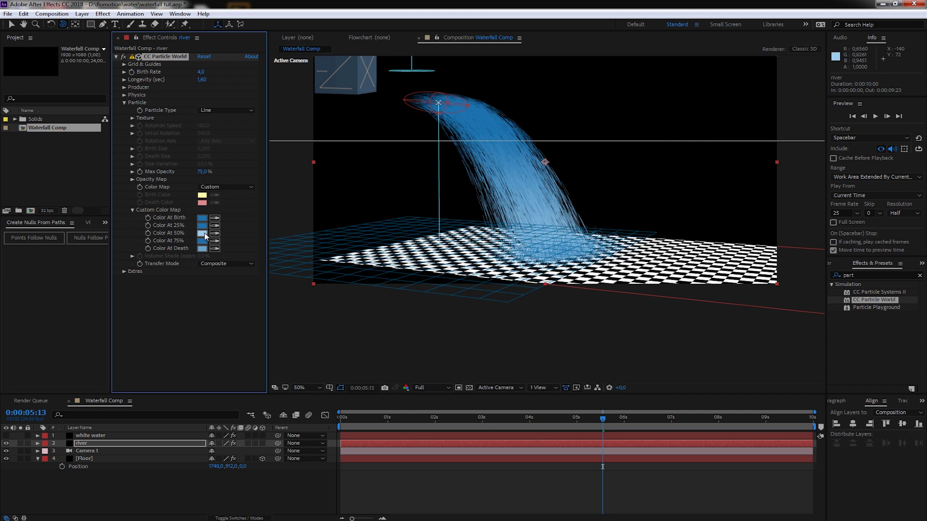
pyautogui.click(202, 241)
# Darken the river layer's Color At 50% to the muted blue 2F5C7B
pyautogui.click(202, 233)
pyautogui.click(241, 243)
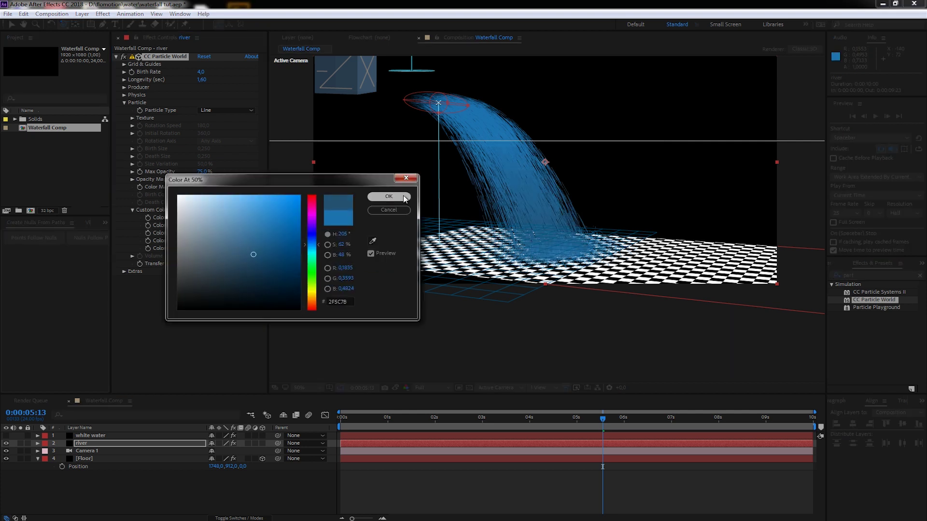
pyautogui.click(389, 197)
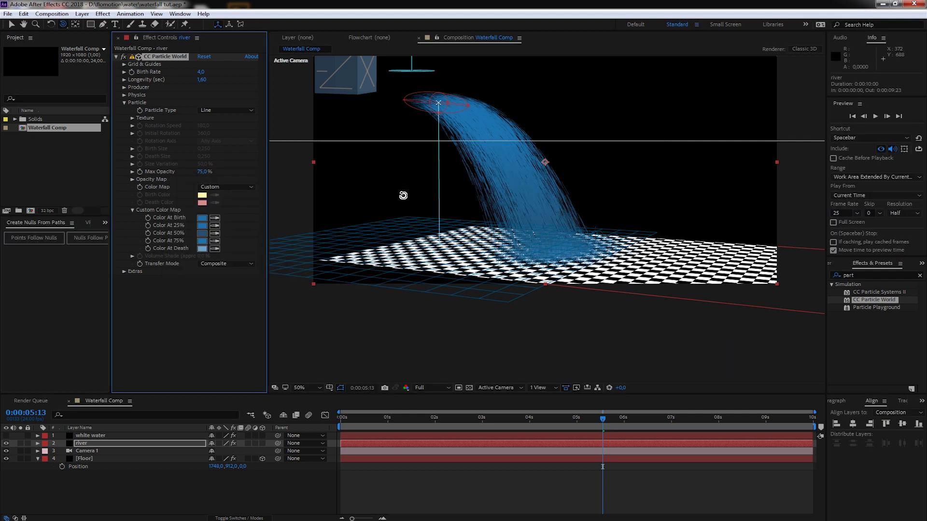
# Change the river layer's Floor Action to Ice in the particle physics and preview the flow from the start
pyautogui.click(124, 102)
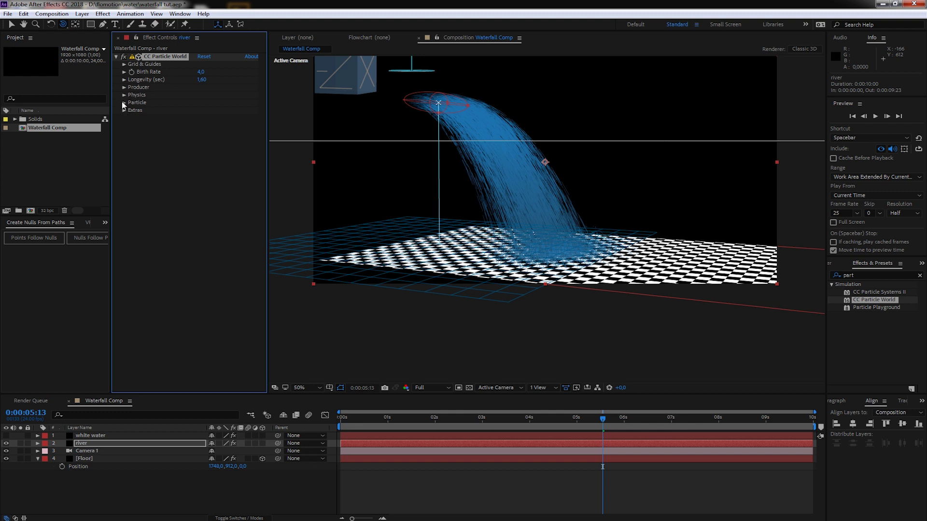
pyautogui.click(124, 95)
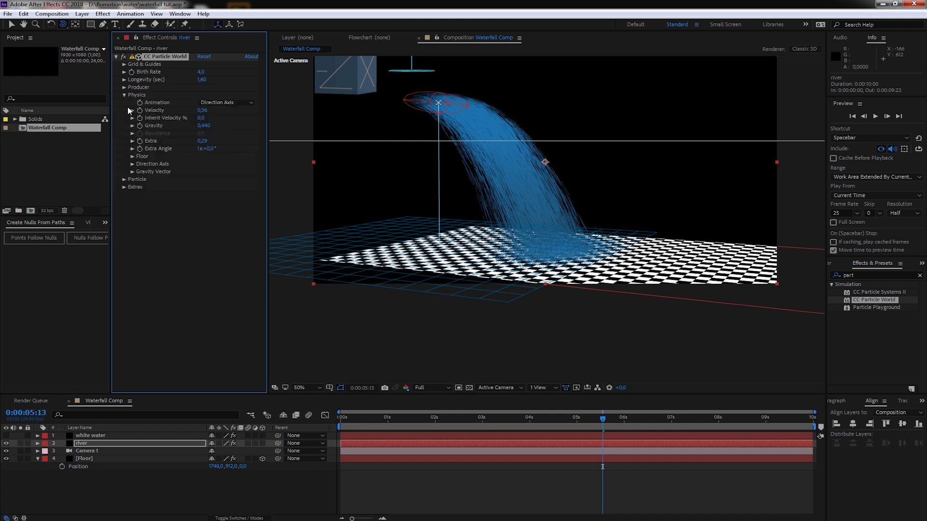
pyautogui.click(132, 156)
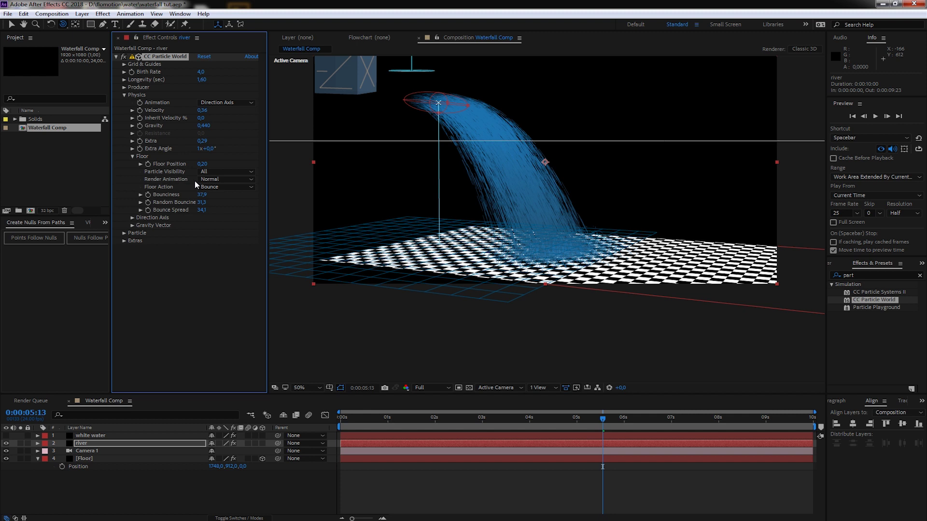
pyautogui.click(239, 187)
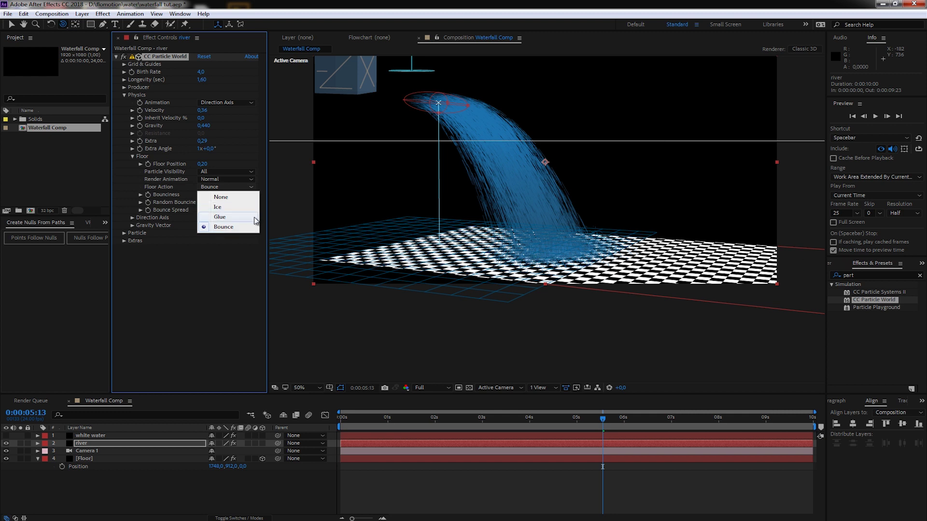
pyautogui.click(234, 207)
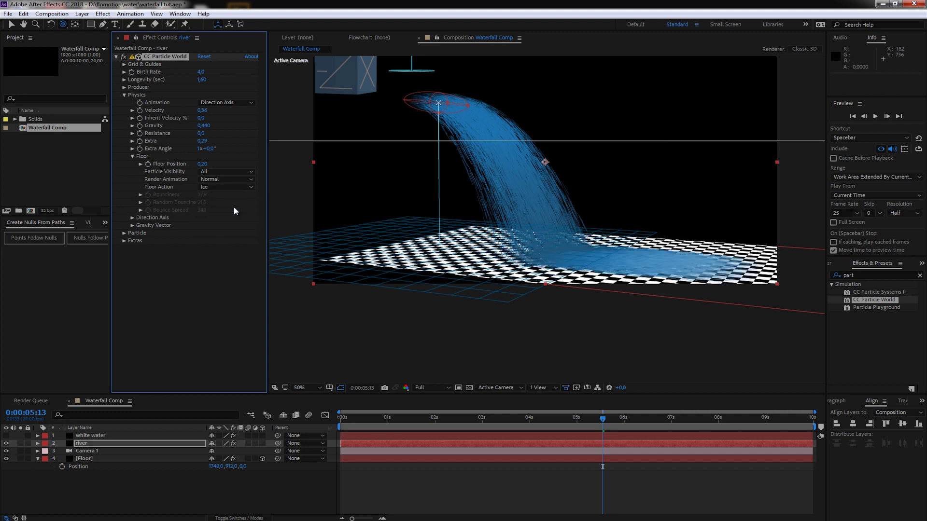
pyautogui.click(346, 422)
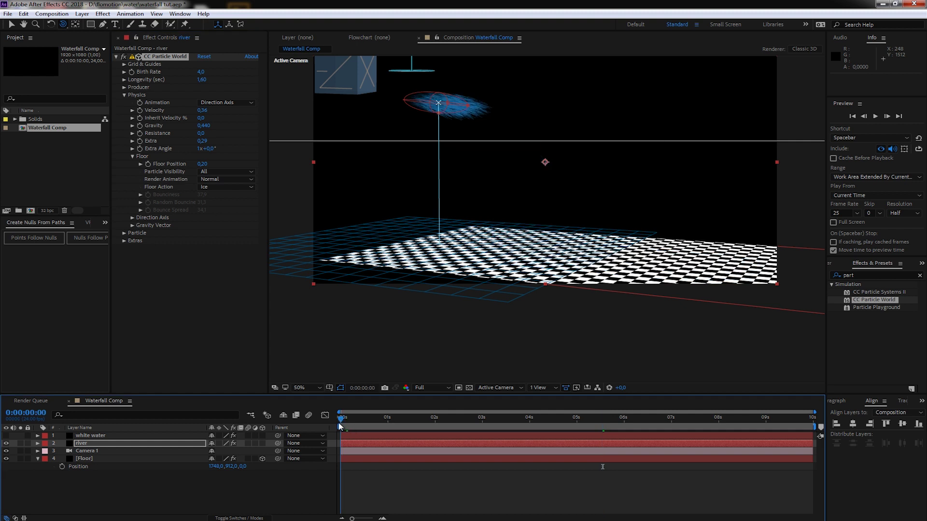
pyautogui.press('space')
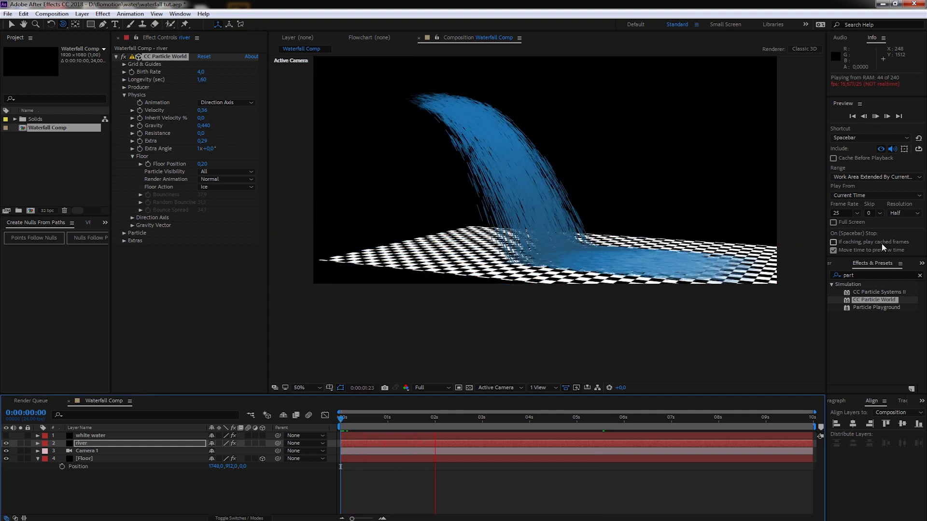
pyautogui.press('space')
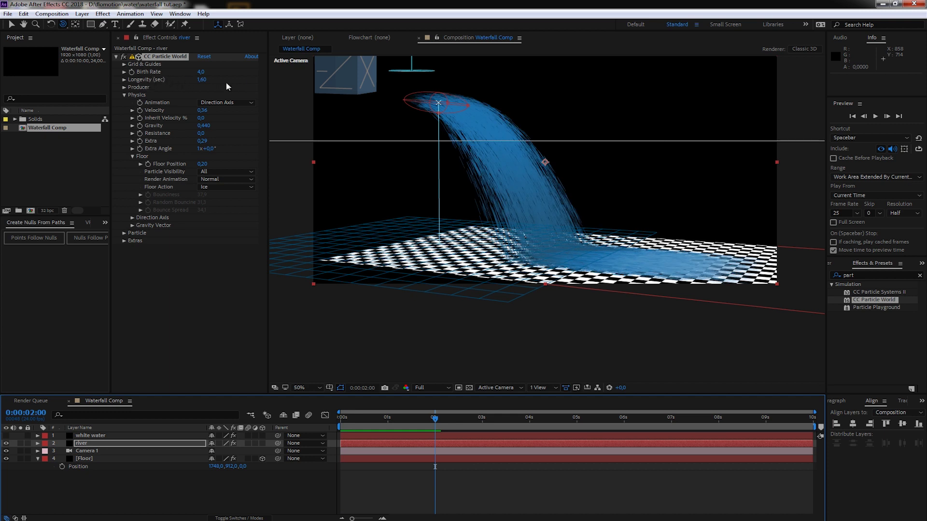
# Raise the river layer's Longevity to 2,70 seconds and preview the flow from the start
pyautogui.click(205, 81)
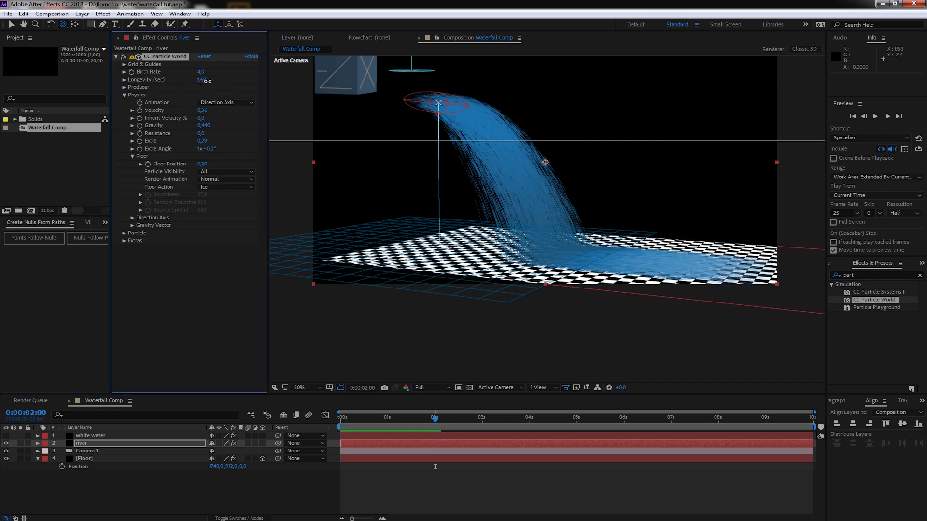
pyautogui.moveTo(207, 81); pyautogui.dragTo(264, 88)
pyautogui.click(334, 419)
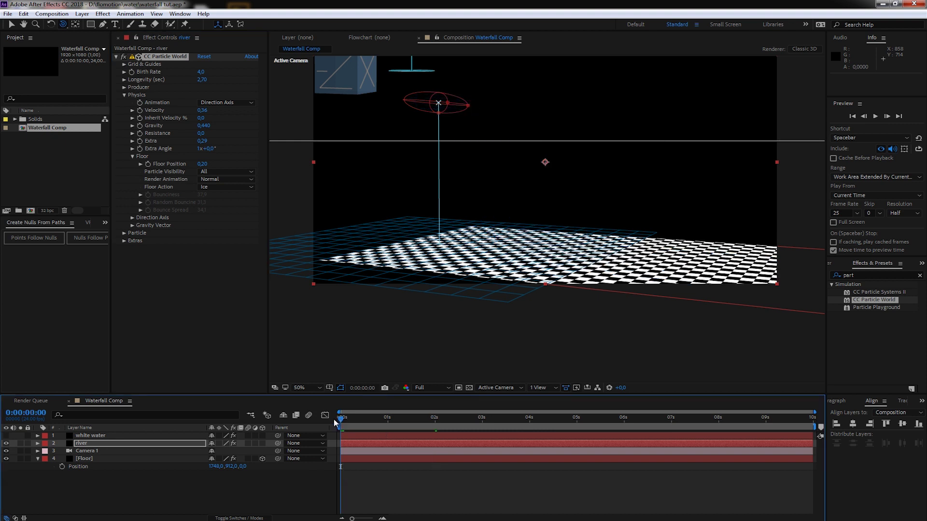
pyautogui.press('space')
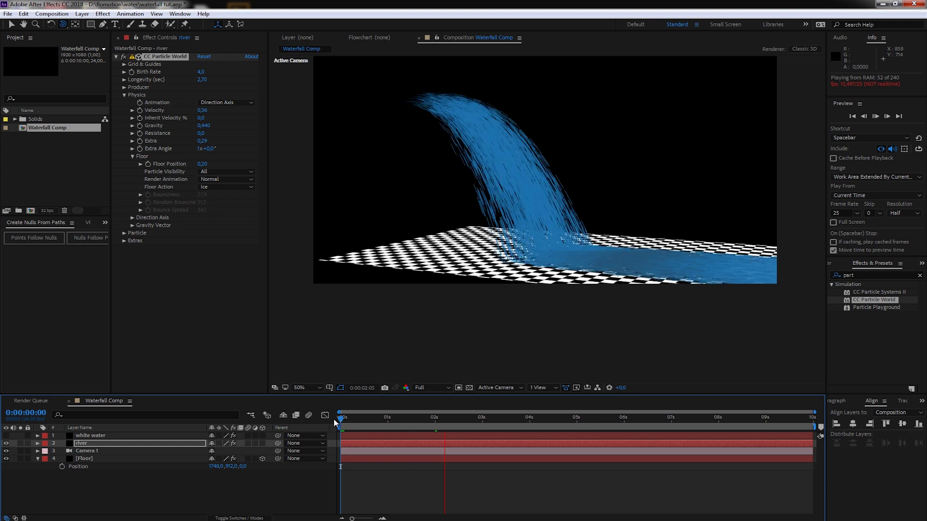
pyautogui.press('space')
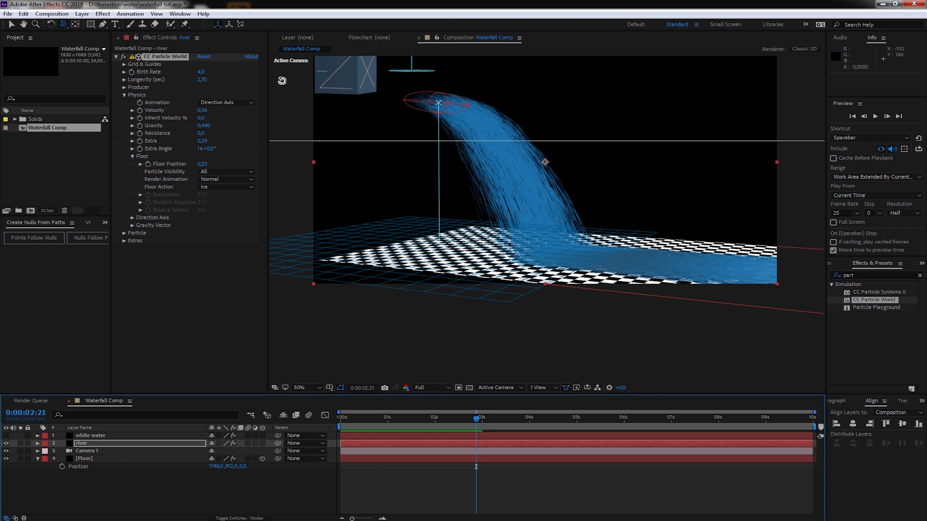
# Hide the river layer, then show and select the white water layer
pyautogui.click(116, 57)
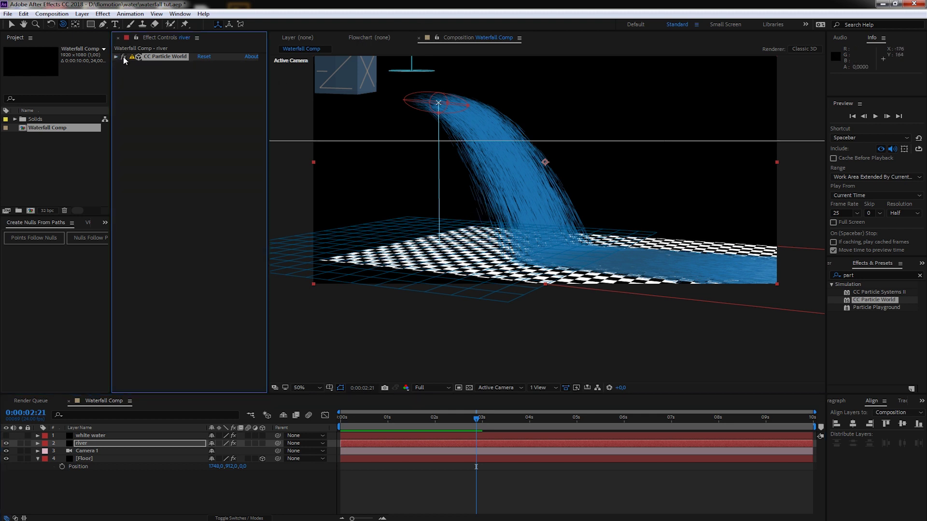
pyautogui.click(6, 443)
pyautogui.click(5, 435)
pyautogui.click(96, 436)
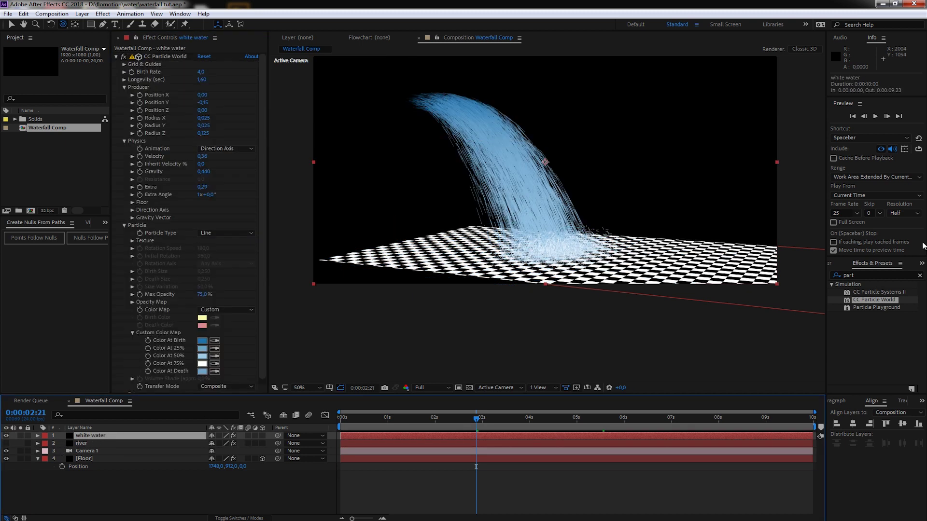
# Find the CC Vector Blur effect and apply it to the white water layer
pyautogui.click(858, 276)
pyautogui.write('ve')
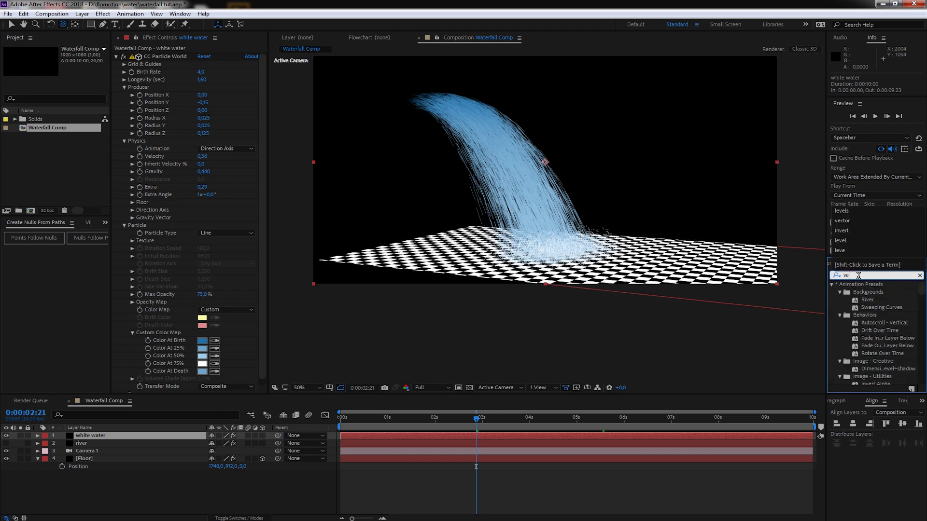
pyautogui.write('ctor blur')
pyautogui.moveTo(869, 292); pyautogui.dragTo(121, 436)
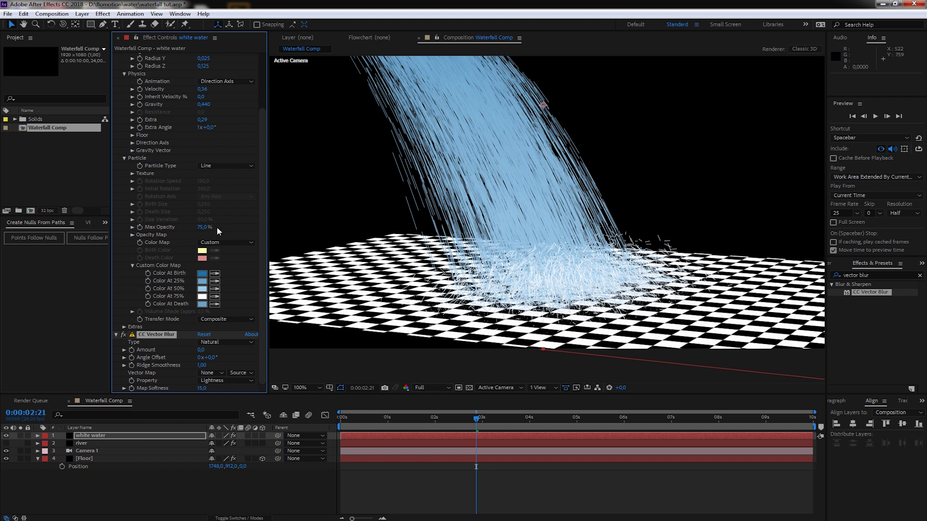
# Set the white water's CC Vector Blur Amount to 13,0 and Ridge Smoothness to 2,30
pyautogui.scroll(3, 128, 183)
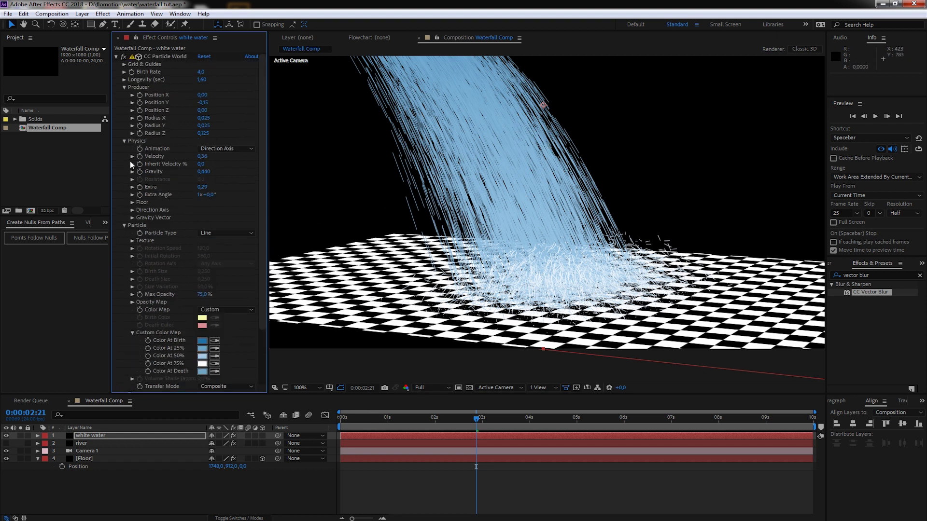
pyautogui.click(116, 57)
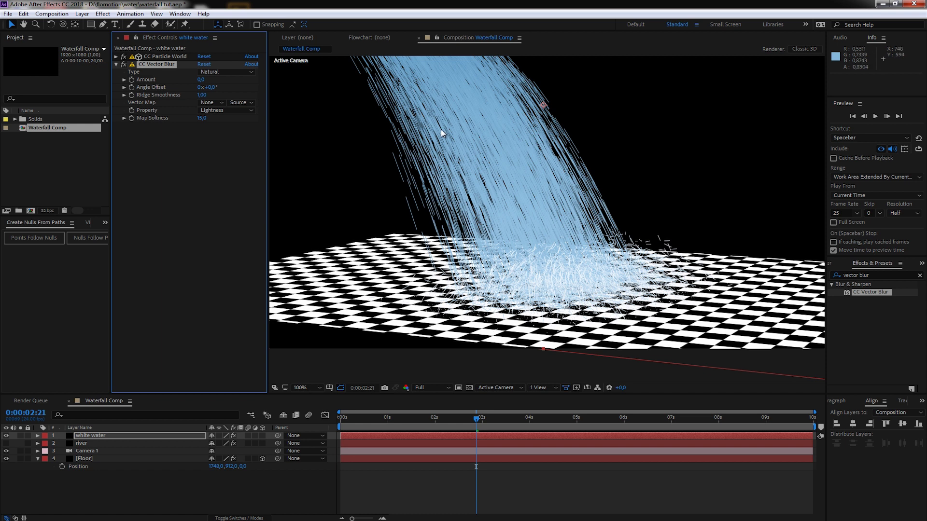
pyautogui.moveTo(203, 79); pyautogui.dragTo(207, 79)
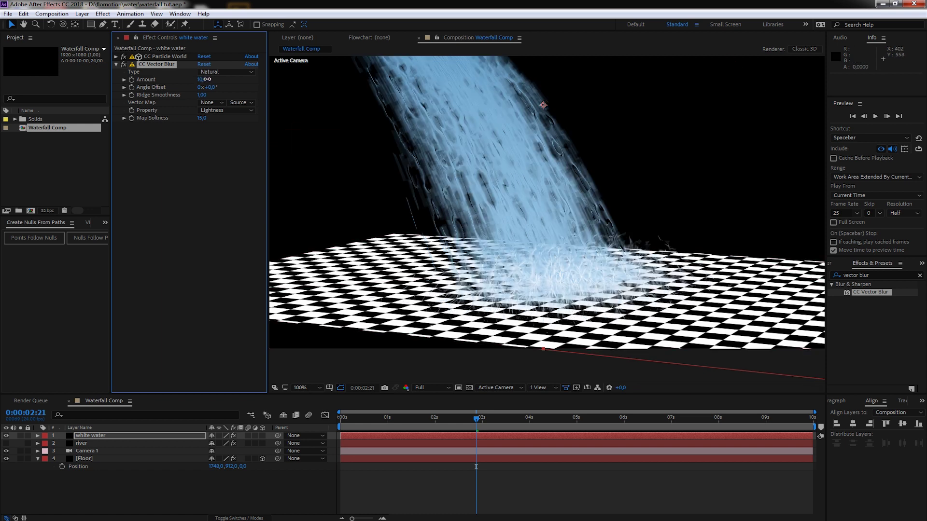
pyautogui.moveTo(206, 79)
pyautogui.mouseDown()
pyautogui.moveTo(213, 96)
pyautogui.moveTo(203, 80)
pyautogui.mouseUp()
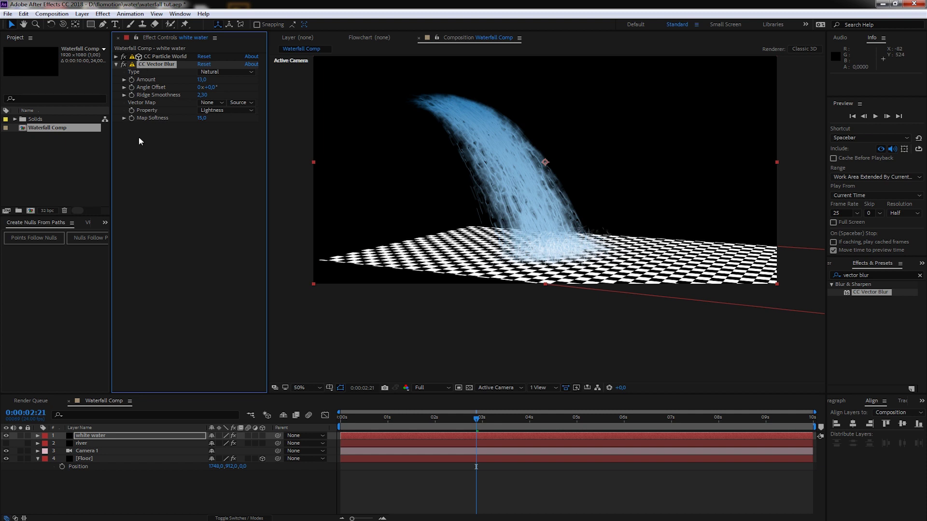
# Paste the white water's CC Vector Blur onto the river layer and make both water layers visible
pyautogui.click(87, 443)
pyautogui.click(6, 443)
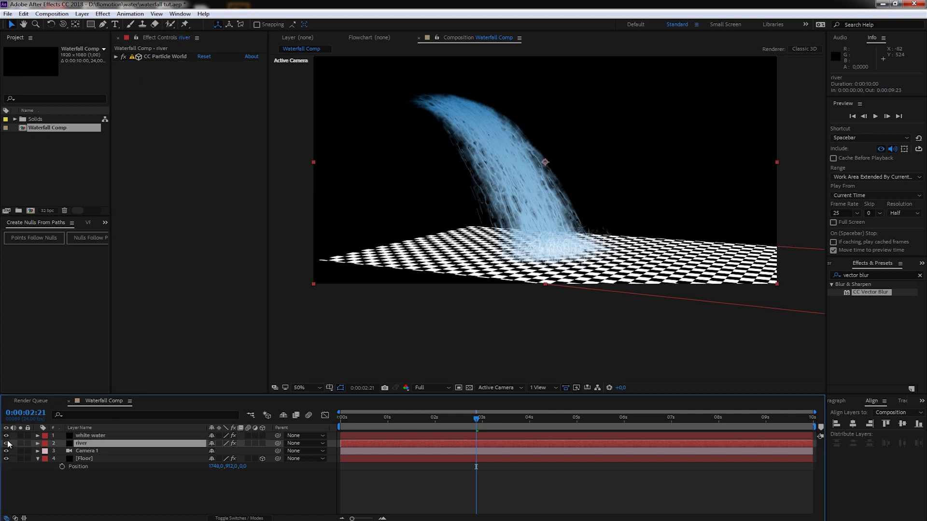
pyautogui.hotkey('ctrl', 'v')
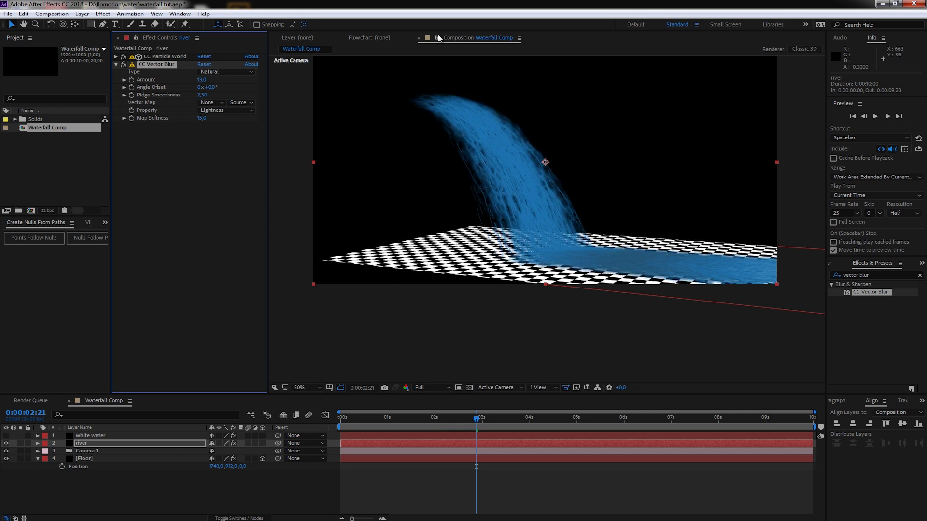
pyautogui.click(92, 436)
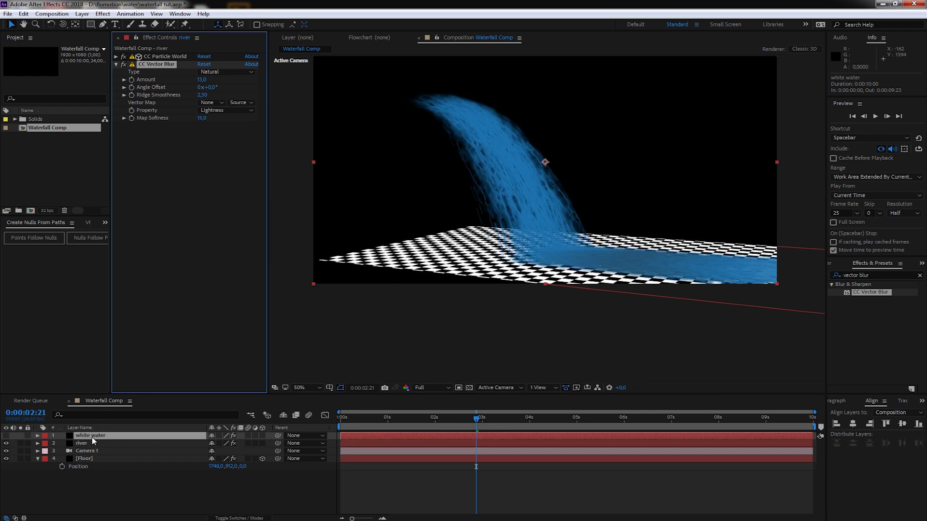
pyautogui.click(6, 435)
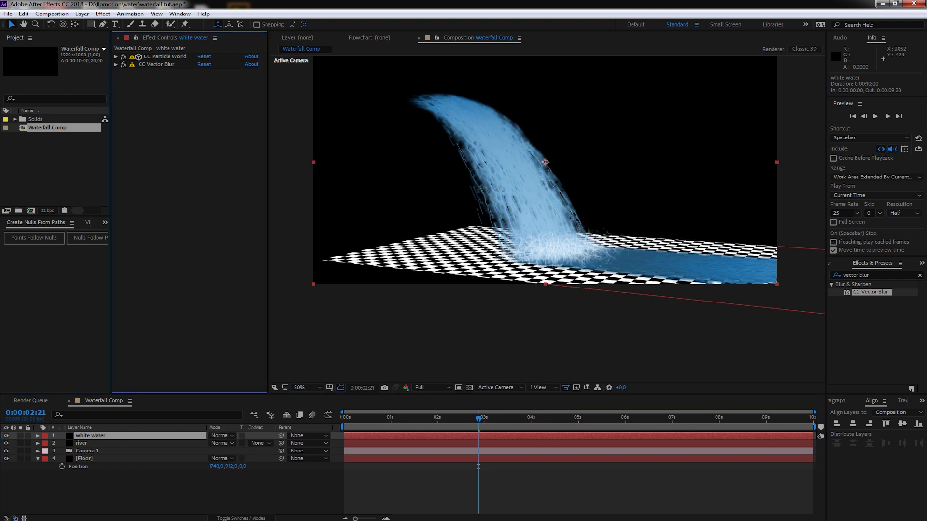
# Find the Levels effect and apply it to the white water layer
pyautogui.click(876, 274)
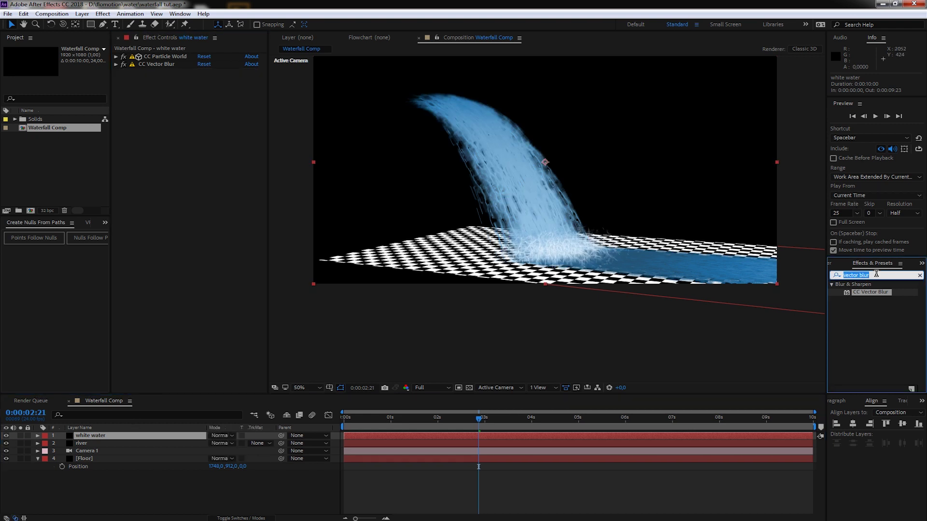
pyautogui.write('levels')
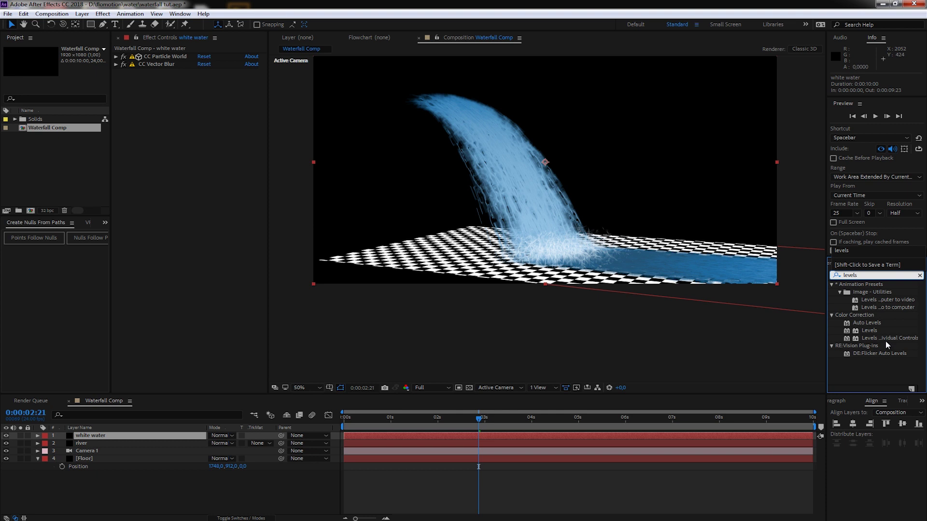
pyautogui.moveTo(869, 330); pyautogui.dragTo(106, 437)
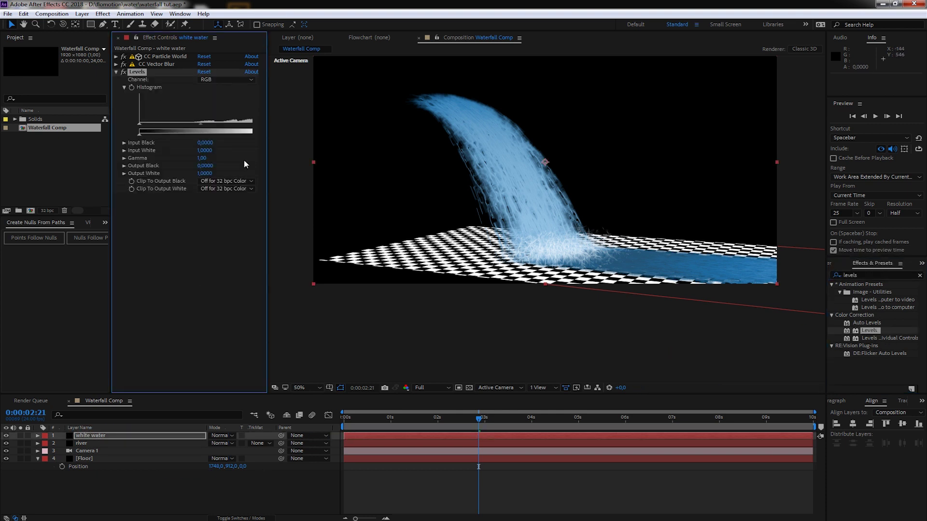
# Set the white water's Levels Input White to 0,8824 and its CC Vector Blur Amount to 22,0
pyautogui.moveTo(268, 164); pyautogui.dragTo(319, 164)
pyautogui.moveTo(262, 124); pyautogui.dragTo(247, 126)
pyautogui.click(116, 64)
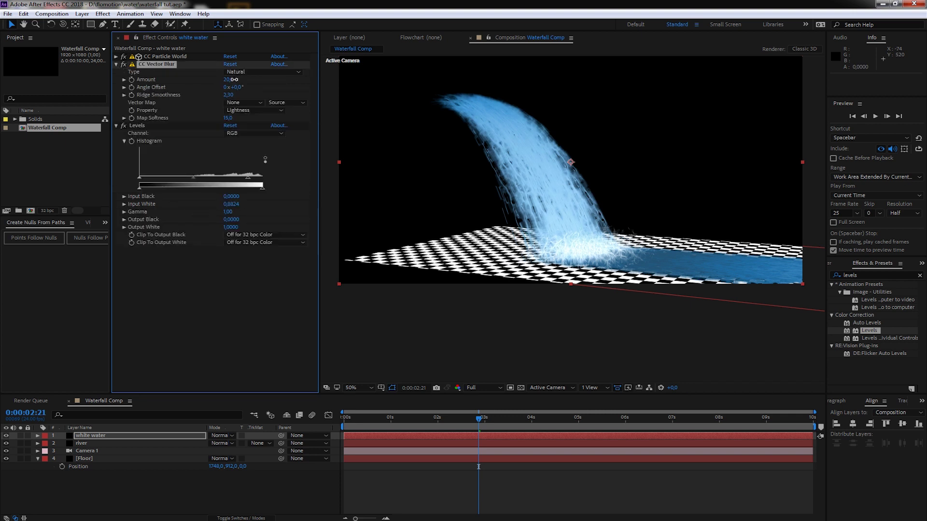
# Set the Random Seed of the white water's CC Particle World to 50
pyautogui.click(116, 57)
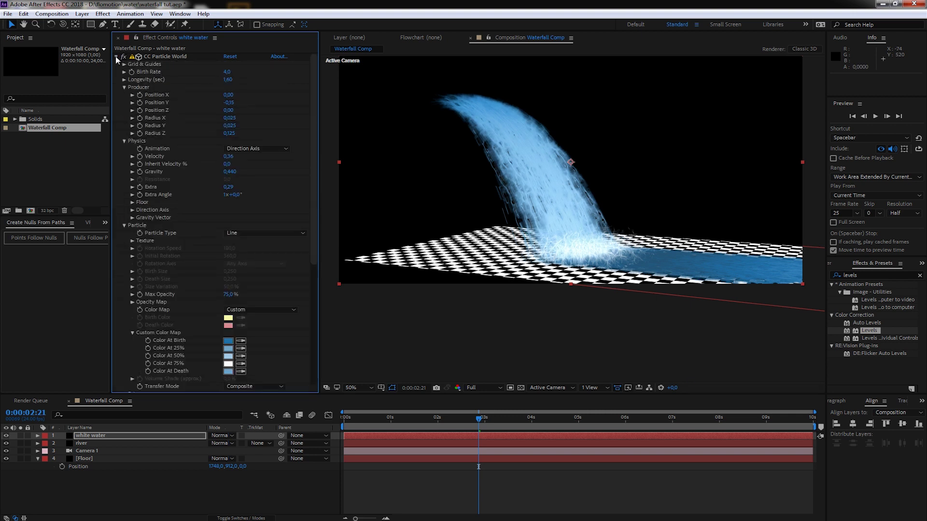
pyautogui.click(124, 87)
pyautogui.click(124, 95)
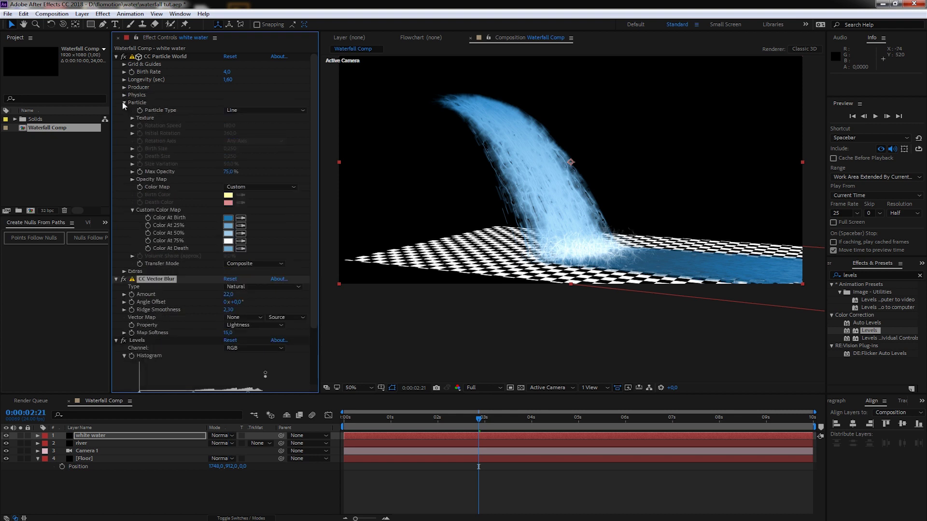
pyautogui.click(124, 272)
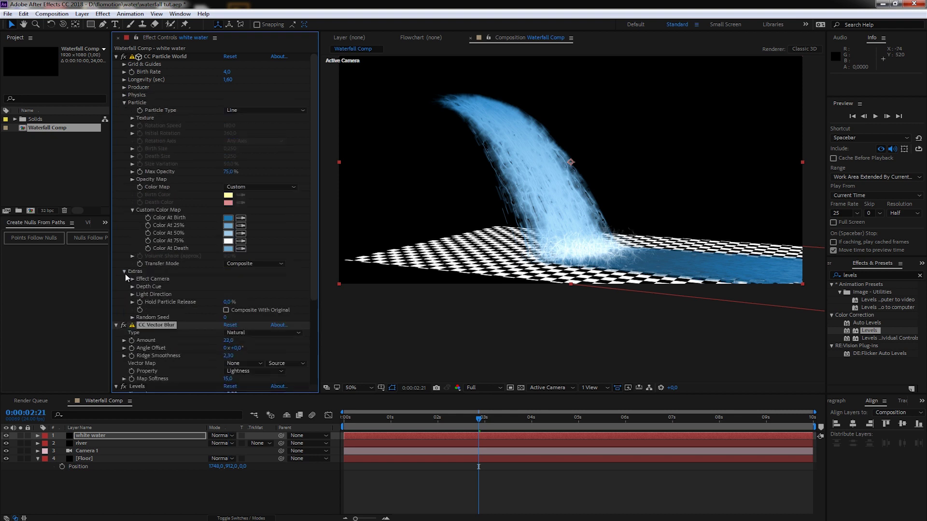
pyautogui.click(226, 317)
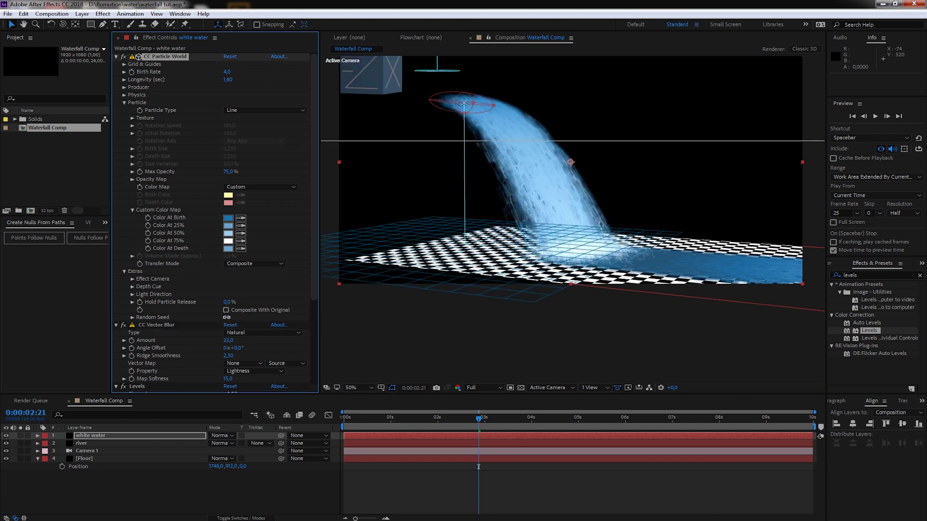
pyautogui.moveTo(227, 317); pyautogui.dragTo(234, 324)
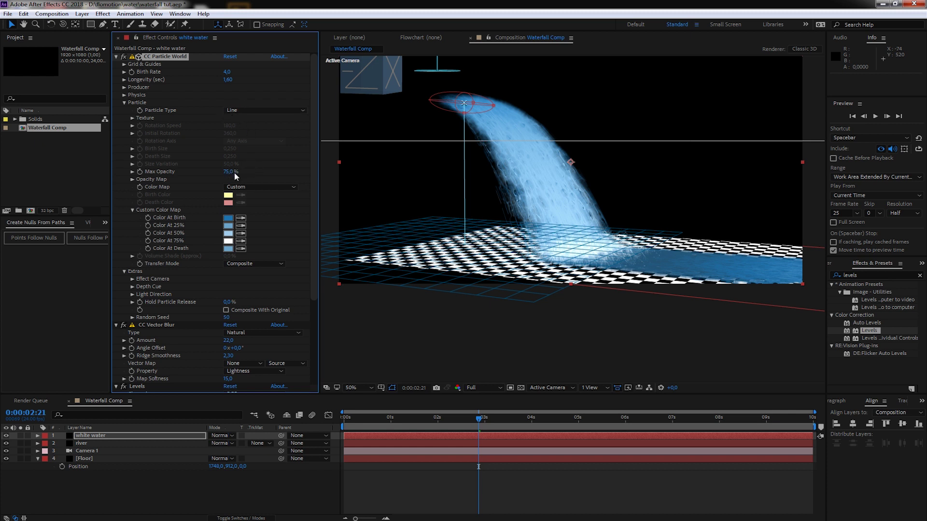
# Set the Physics Velocity of the white water's CC Particle World to 0,37
pyautogui.click(124, 88)
pyautogui.click(125, 88)
pyautogui.click(125, 95)
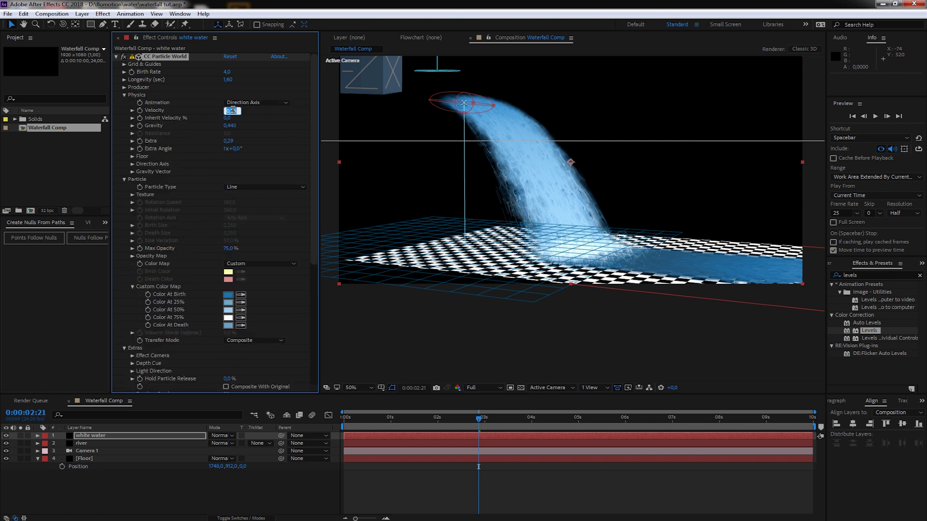
pyautogui.write('4')
pyautogui.click(253, 117)
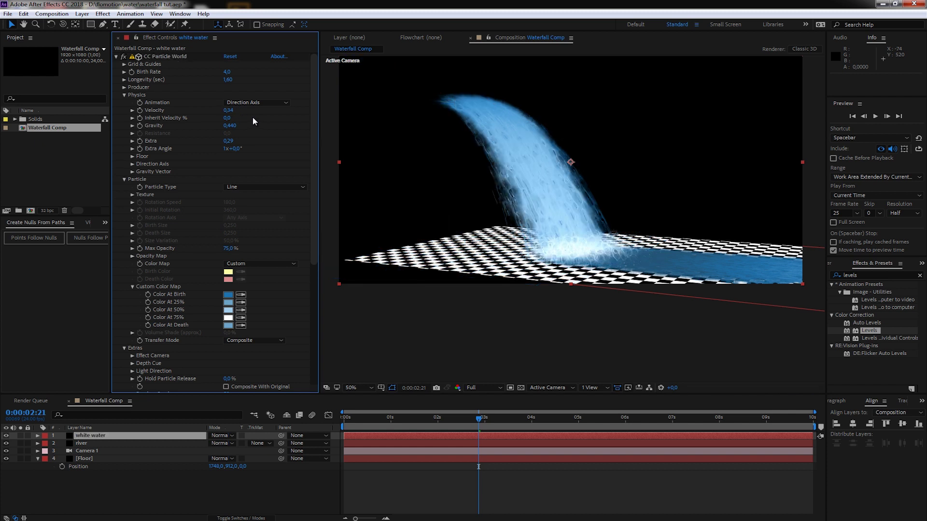
# Preview the waterfall animation from the first frame
pyautogui.click(328, 403)
pyautogui.press('Home')
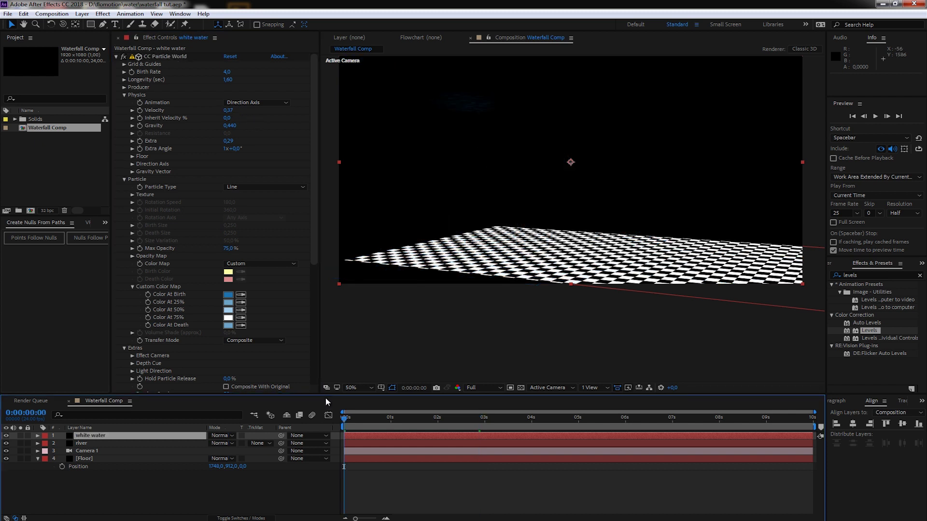
pyautogui.press('space')
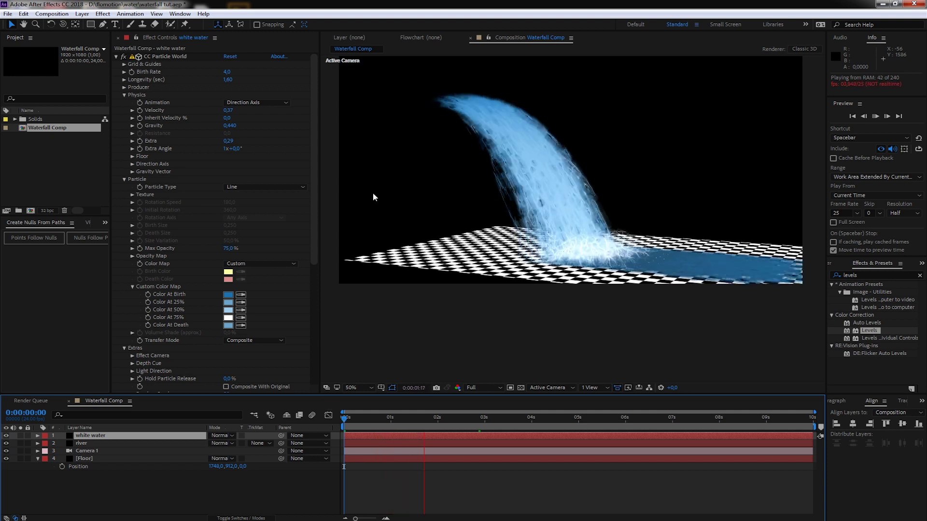
# Find the Gaussian Blur effect and apply it to the white water layer after Levels
pyautogui.click(116, 56)
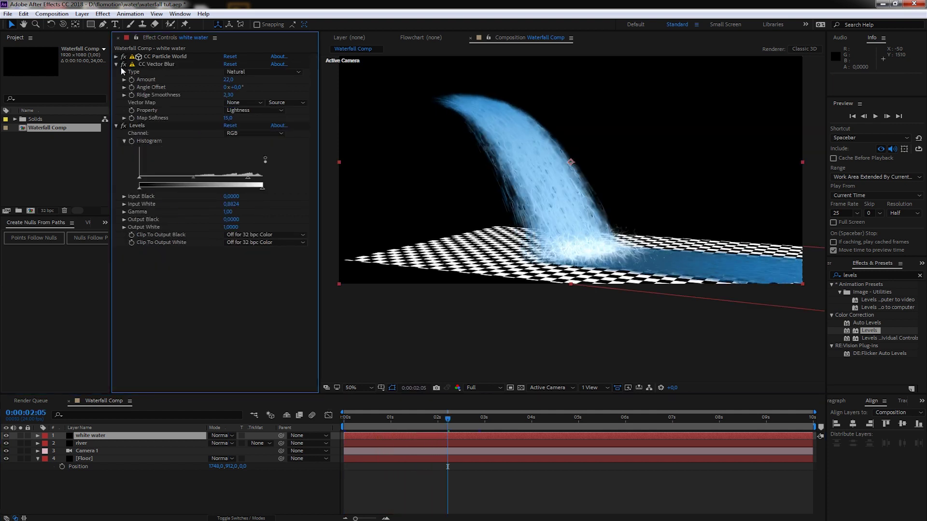
pyautogui.click(116, 64)
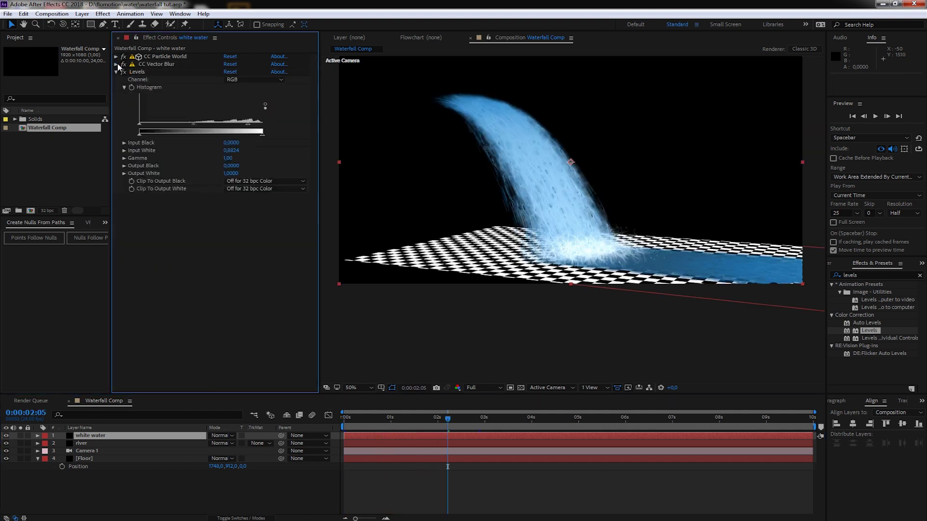
pyautogui.click(867, 275)
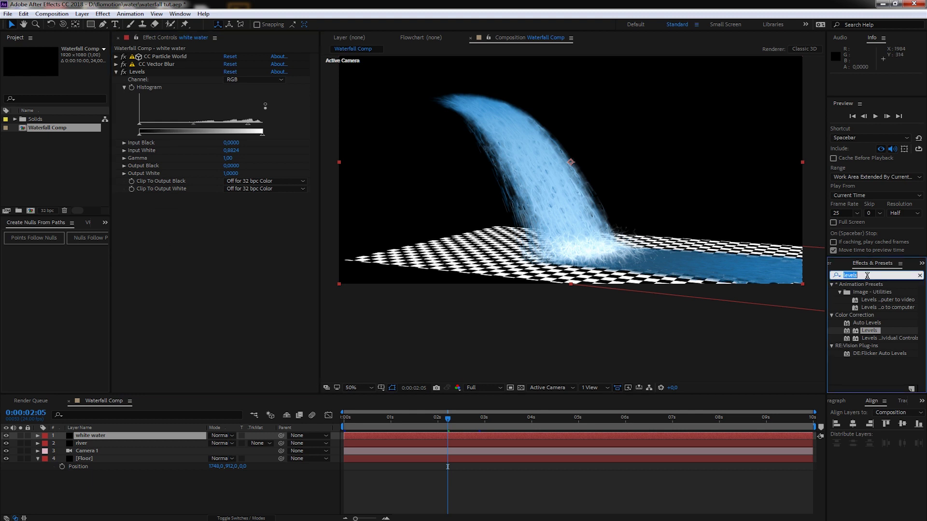
pyautogui.write('gaus')
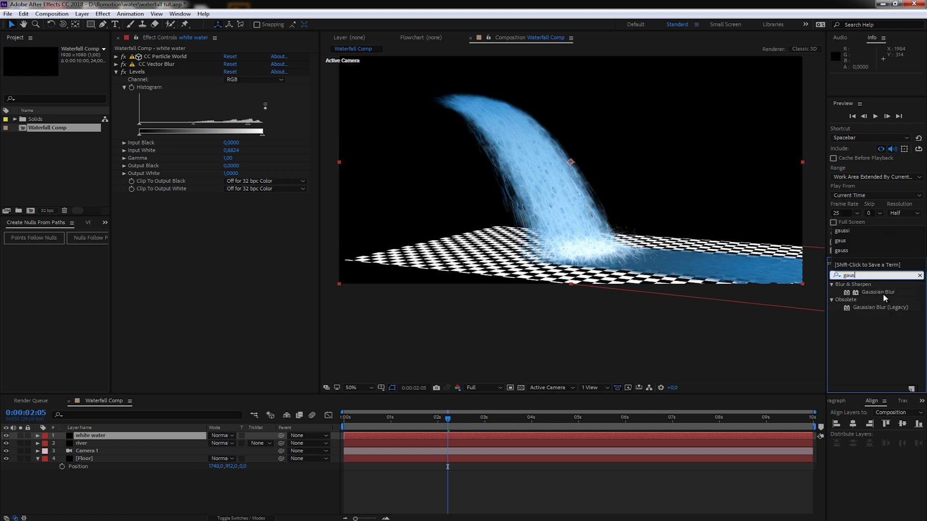
pyautogui.moveTo(884, 294); pyautogui.dragTo(222, 232)
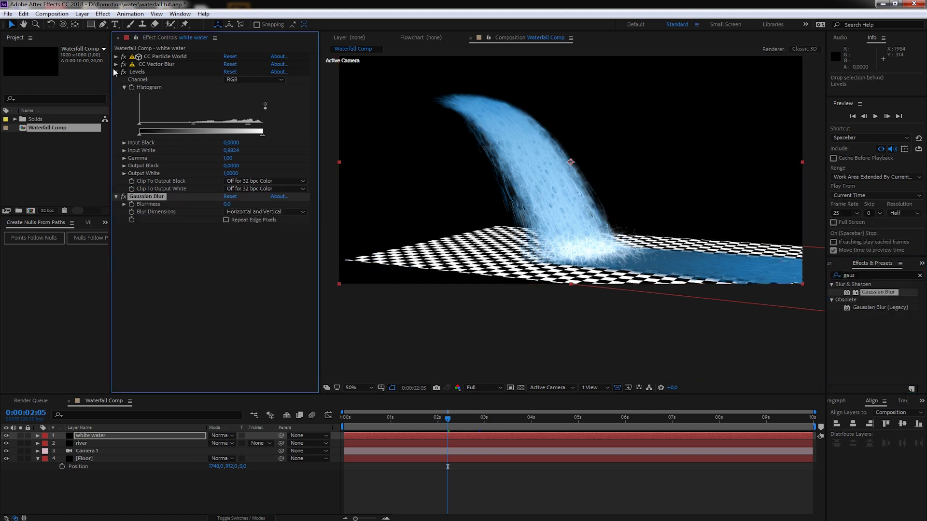
# Solo the white water layer and set its Gaussian Blur Blurriness to 7,5
pyautogui.click(21, 436)
pyautogui.press('.')
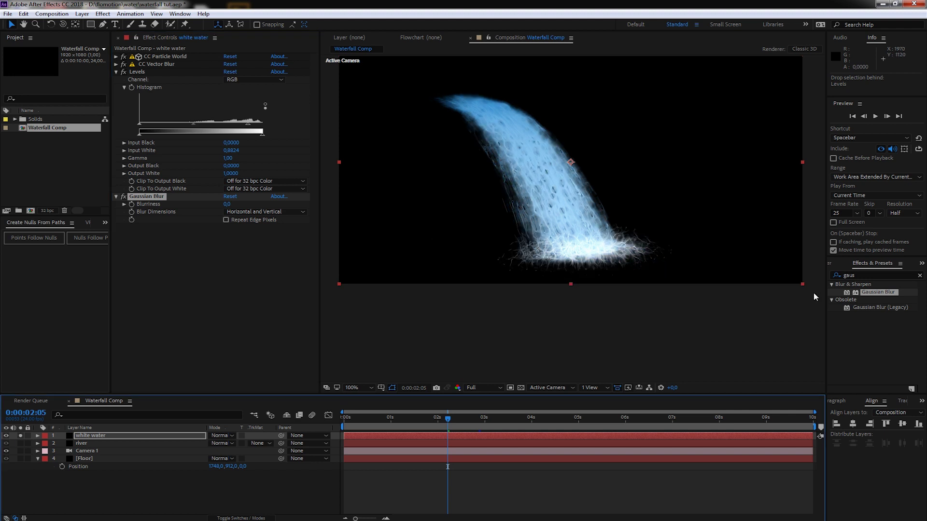
pyautogui.moveTo(227, 206); pyautogui.dragTo(264, 207)
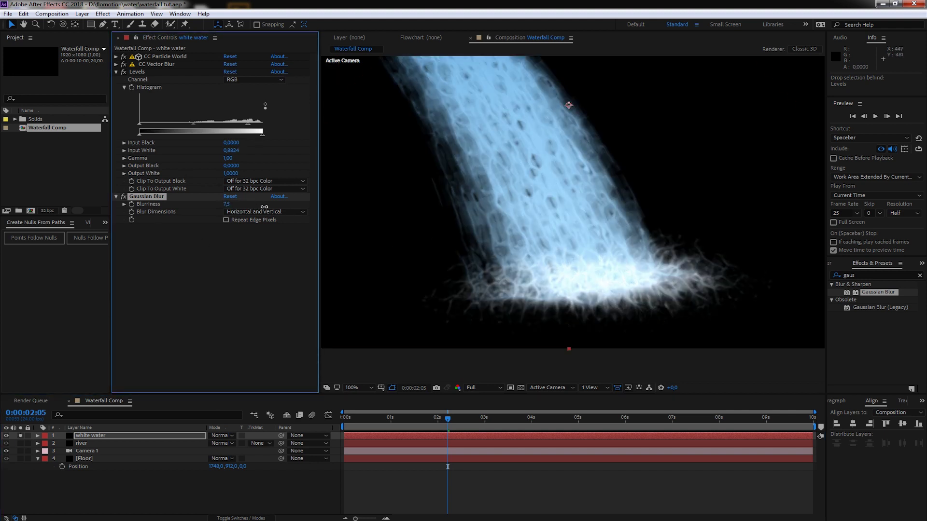
# Set the white water's CC Vector Blur Ridge Smoothness to 0,40 and Map Softness to 17,0
pyautogui.click(116, 65)
pyautogui.moveTo(227, 95); pyautogui.dragTo(227, 98)
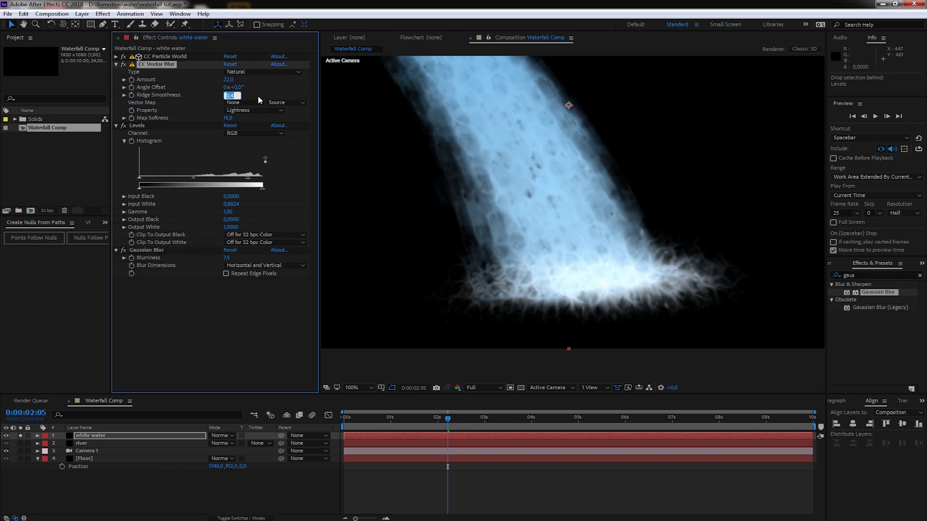
pyautogui.press('Return')
pyautogui.moveTo(240, 118); pyautogui.dragTo(243, 118)
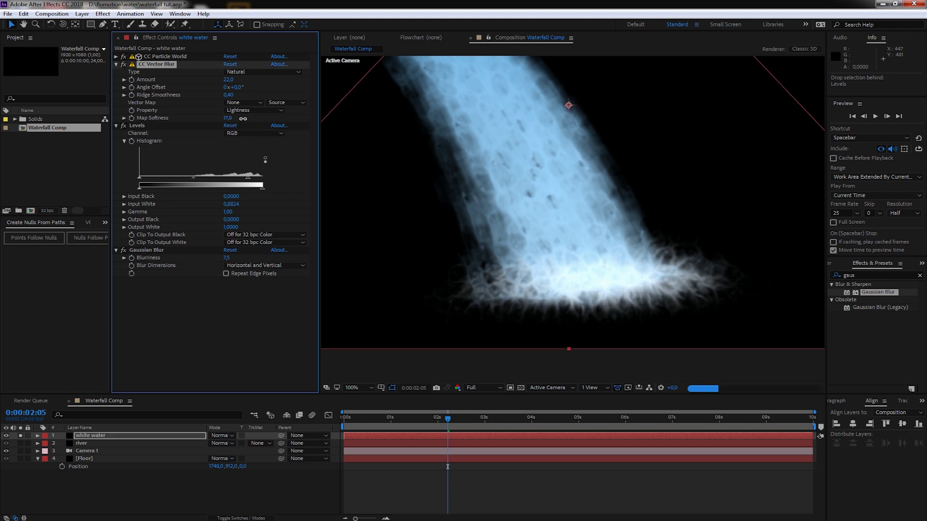
# Set the Floor Bounciness of the white water's CC Particle World to 41,7
pyautogui.scroll(-2, 589, 288)
pyautogui.click(116, 57)
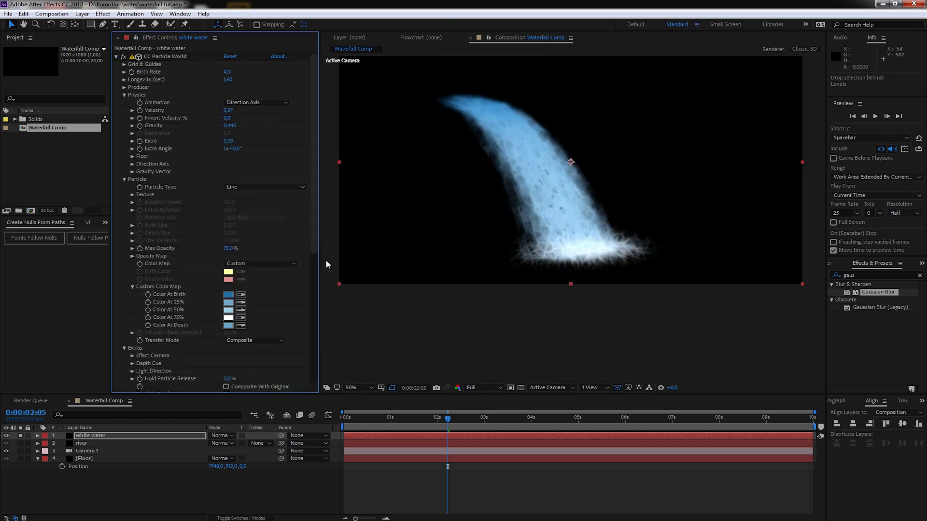
pyautogui.click(125, 179)
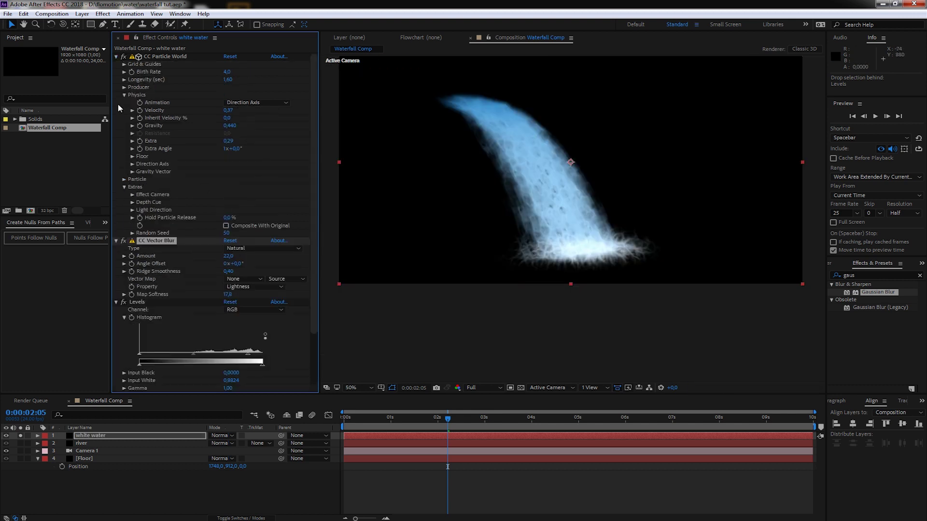
pyautogui.click(124, 179)
pyautogui.click(133, 156)
pyautogui.click(215, 208)
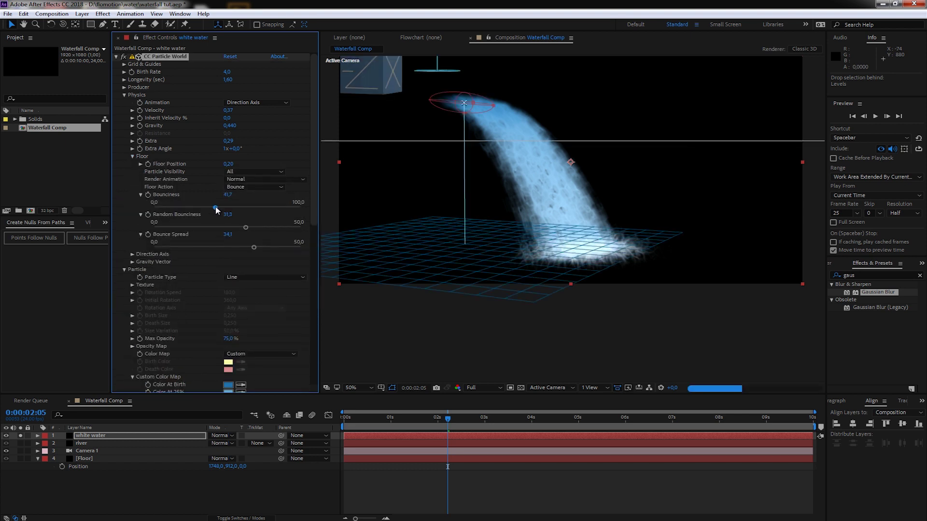
# Stop soloing the white water layer and copy its Levels effect onto the river layer
pyautogui.click(285, 468)
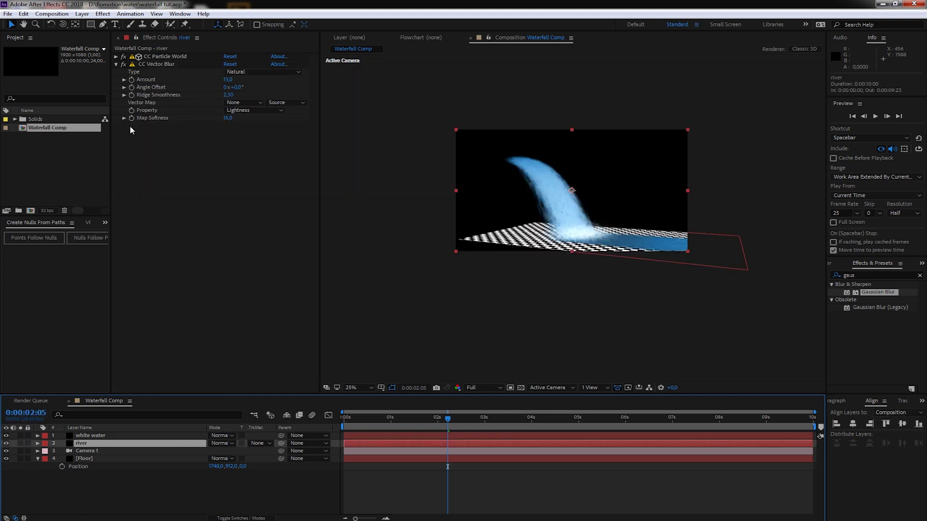
pyautogui.click(90, 435)
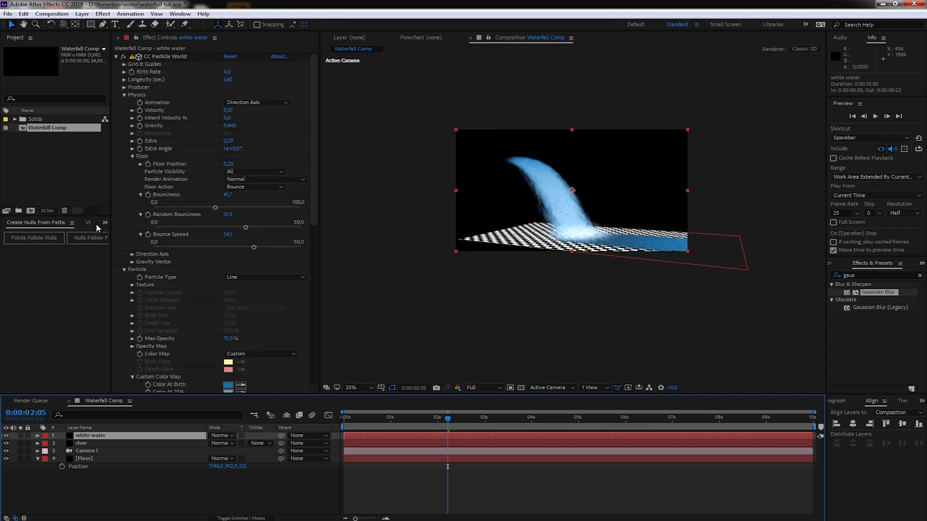
pyautogui.click(116, 56)
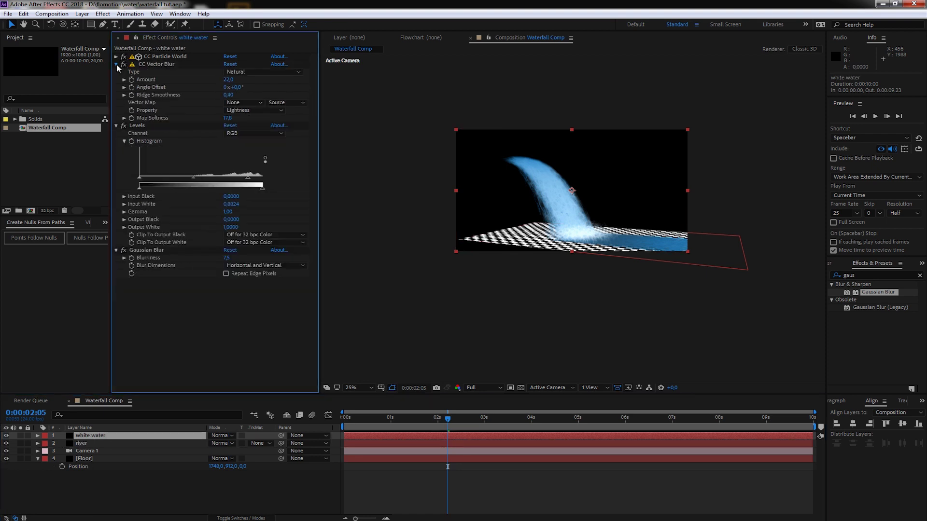
pyautogui.click(117, 64)
pyautogui.click(144, 73)
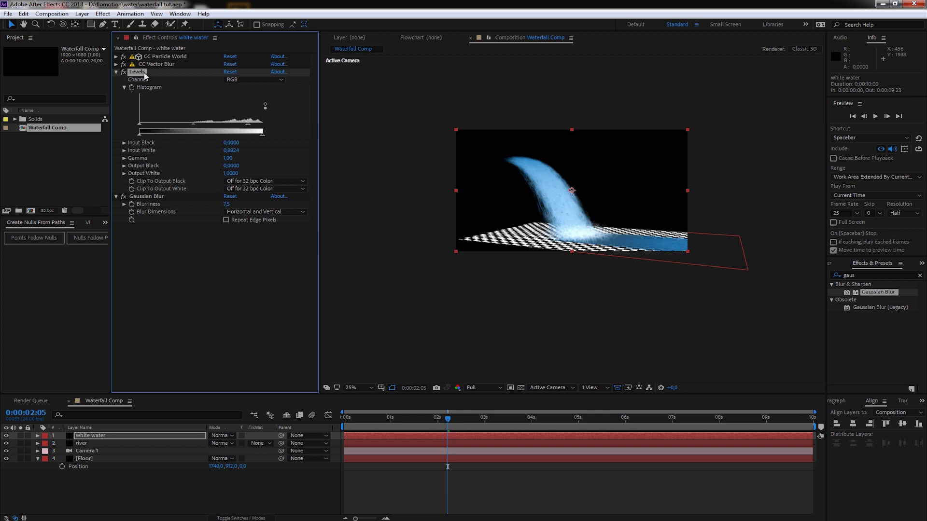
pyautogui.click(81, 443)
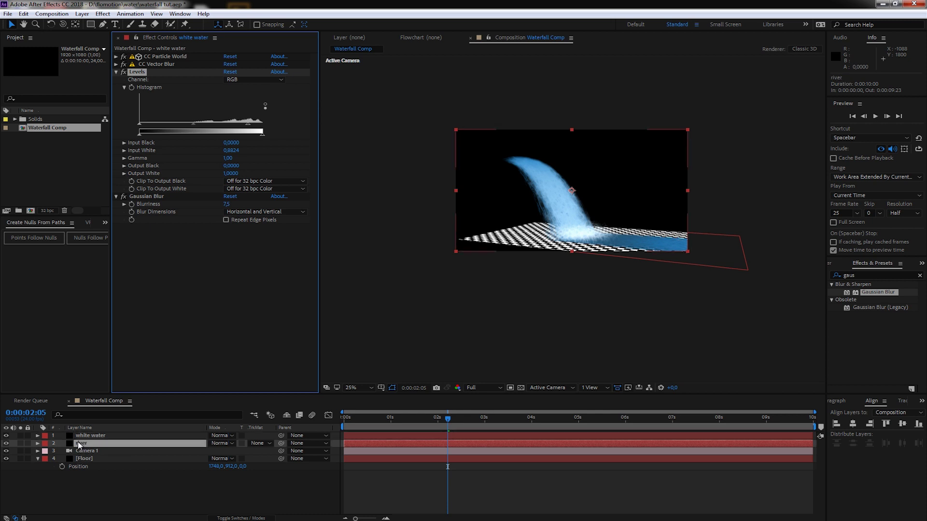
pyautogui.hotkey('ctrl', 'alt', 'l')
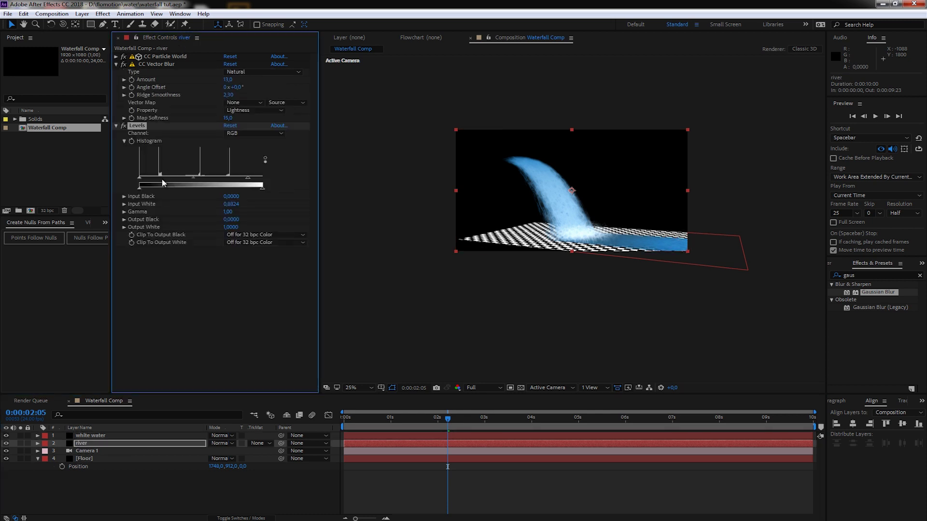
# Reset the river's Levels effect and darken the river by setting Input Black to 0,1647
pyautogui.click(229, 125)
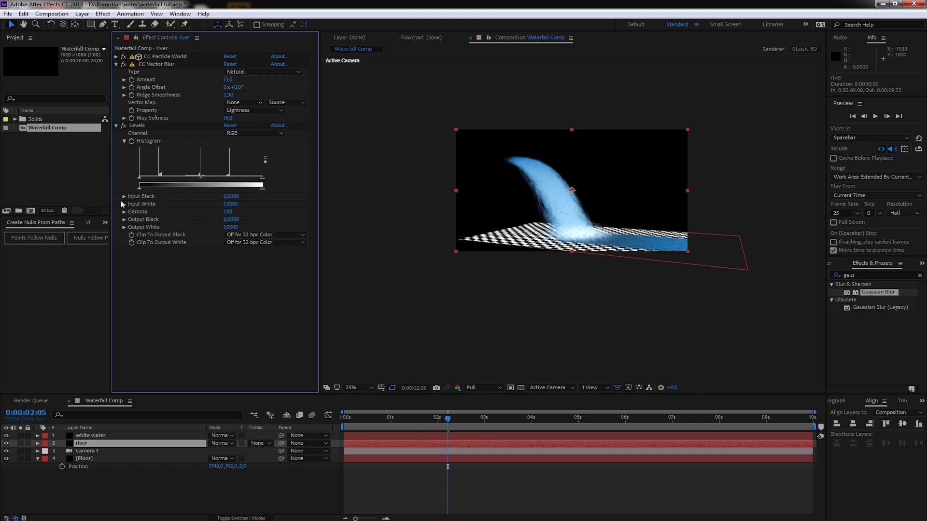
pyautogui.moveTo(140, 181); pyautogui.dragTo(156, 182)
pyautogui.scroll(2, 597, 329)
pyautogui.scroll(-2, 633, 303)
pyautogui.scroll(2, 628, 302)
pyautogui.moveTo(319, 201); pyautogui.dragTo(210, 201)
# Play the composition from the start to check the blurred waterfall with the darkened river
pyautogui.click(343, 421)
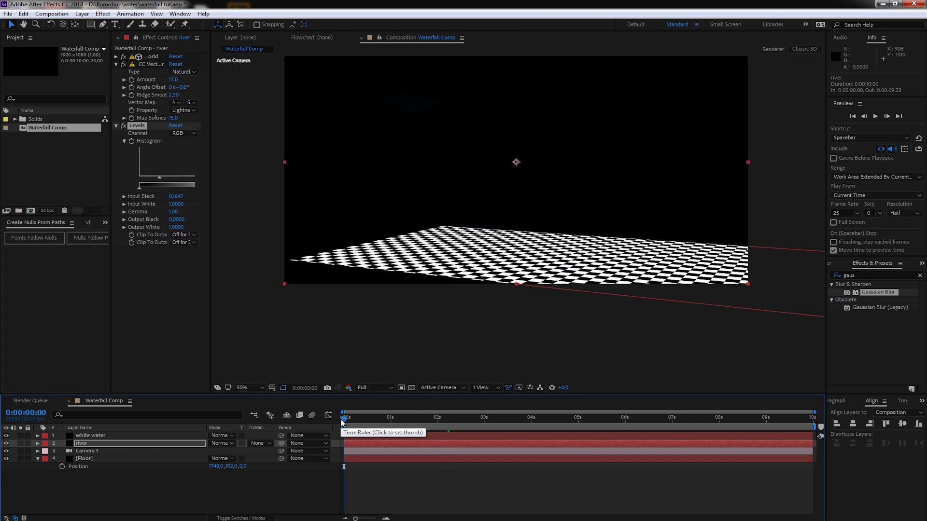
pyautogui.press('space')
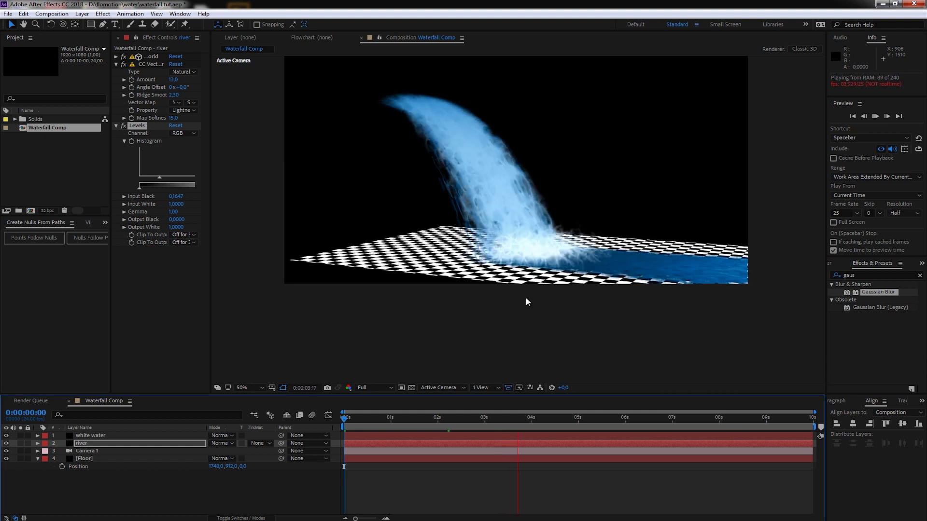
pyautogui.press('space')
# Orbit Camera 1 around the waterfall to view the scene from another angle
pyautogui.press('c')
pyautogui.moveTo(578, 244); pyautogui.dragTo(558, 250)
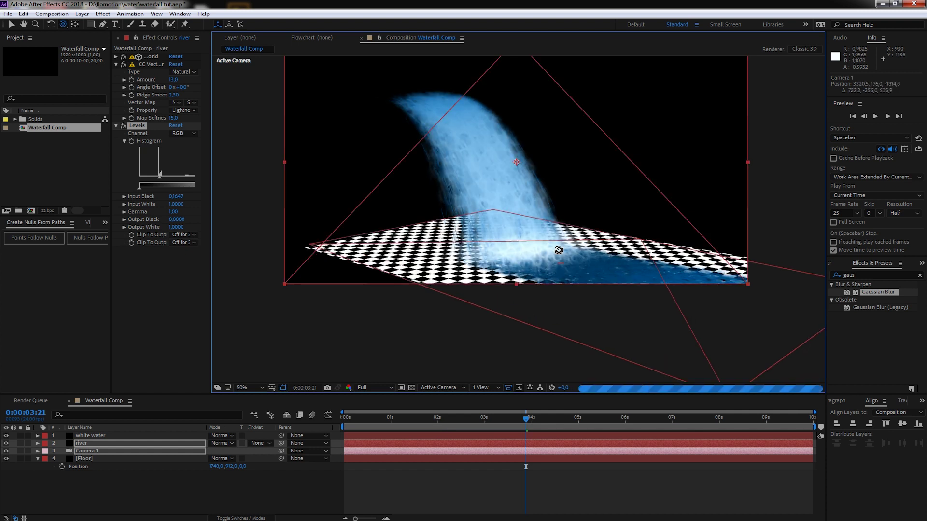